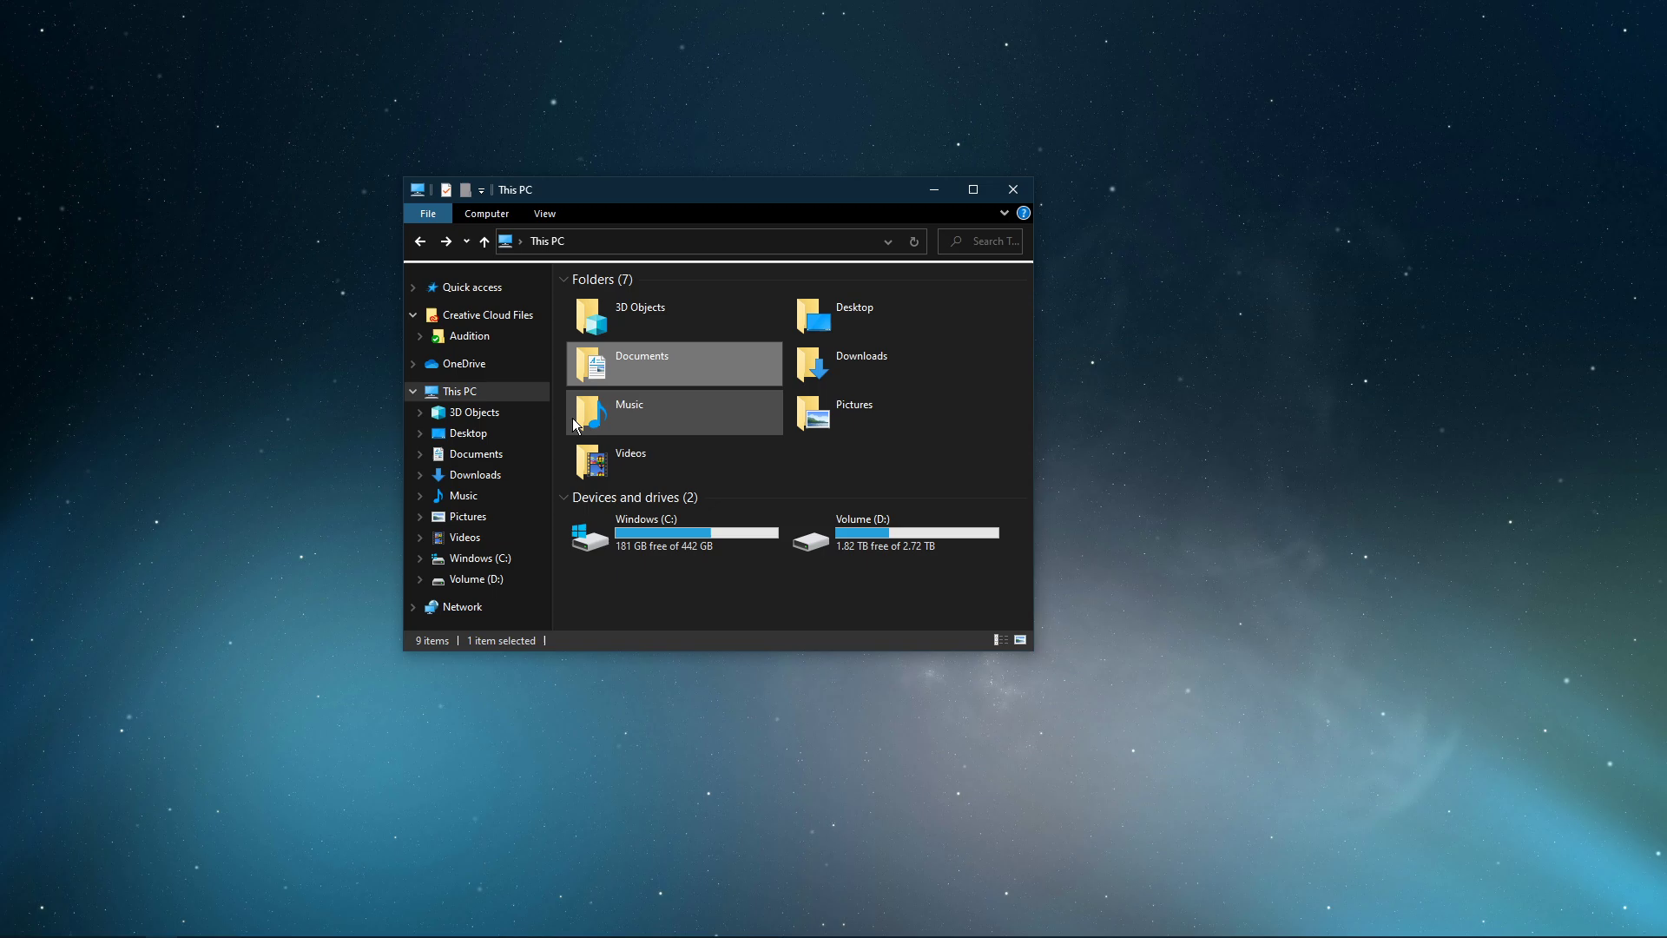
Open Documents > My Games > Rainbow Six - Siege > the account-ID folder holding GameSettings.
{"action": "double_click", "coordinate": [717, 368]}
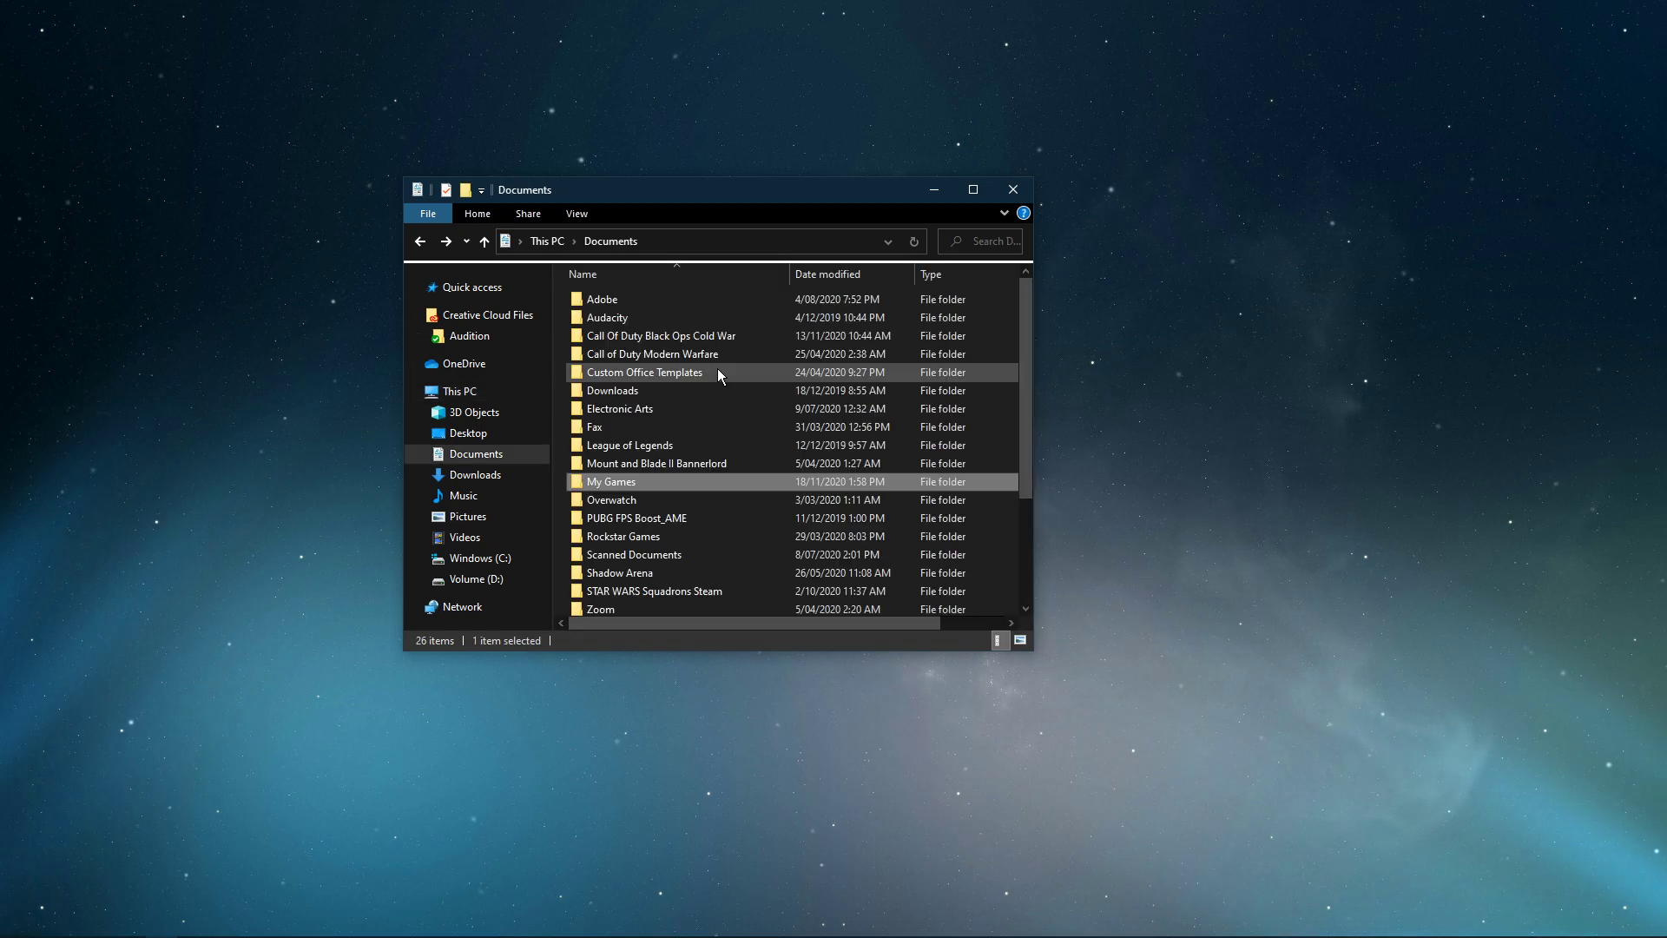
{"action": "key", "text": "Return"}
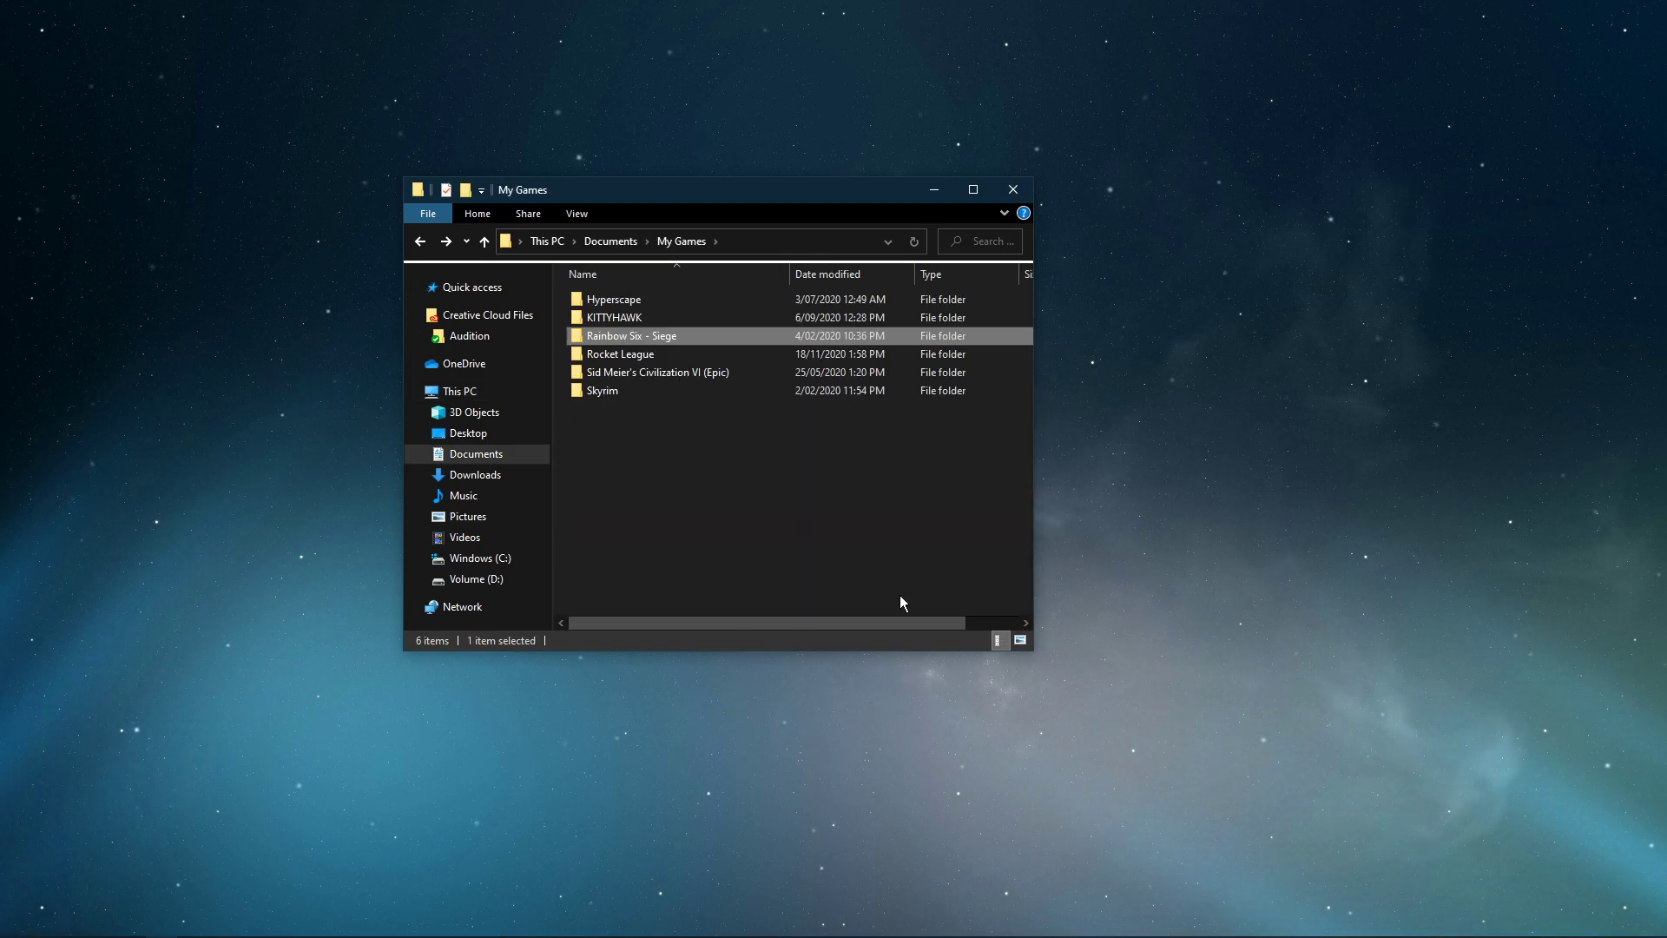
{"action": "key", "text": "Return"}
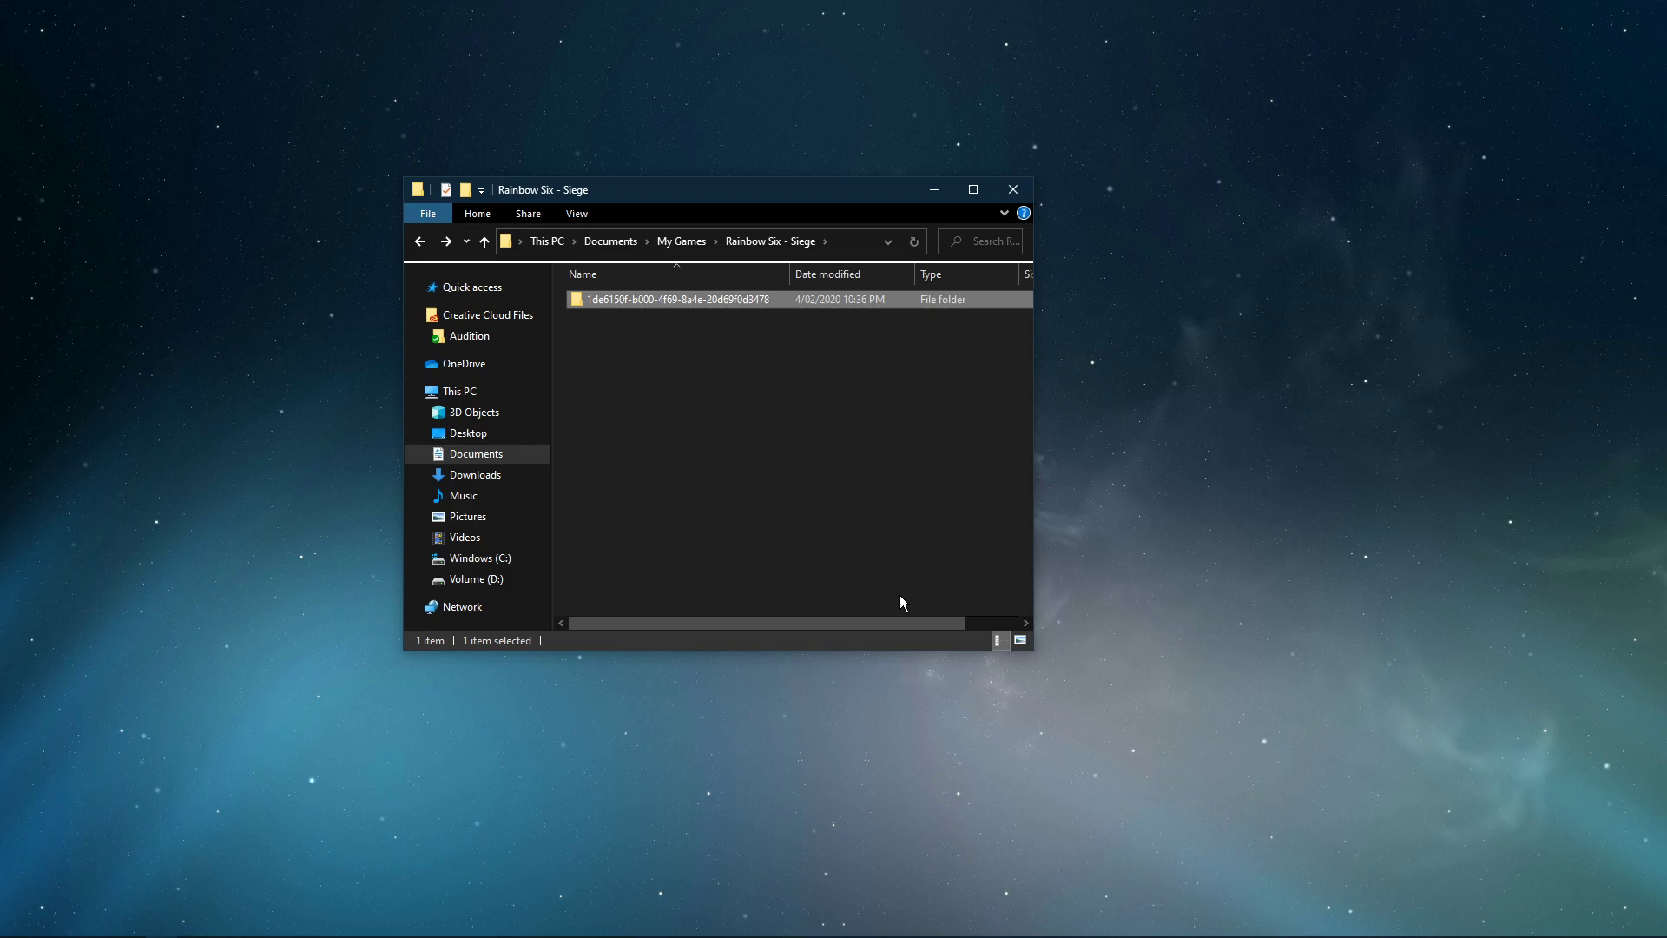
{"action": "key", "text": "Return"}
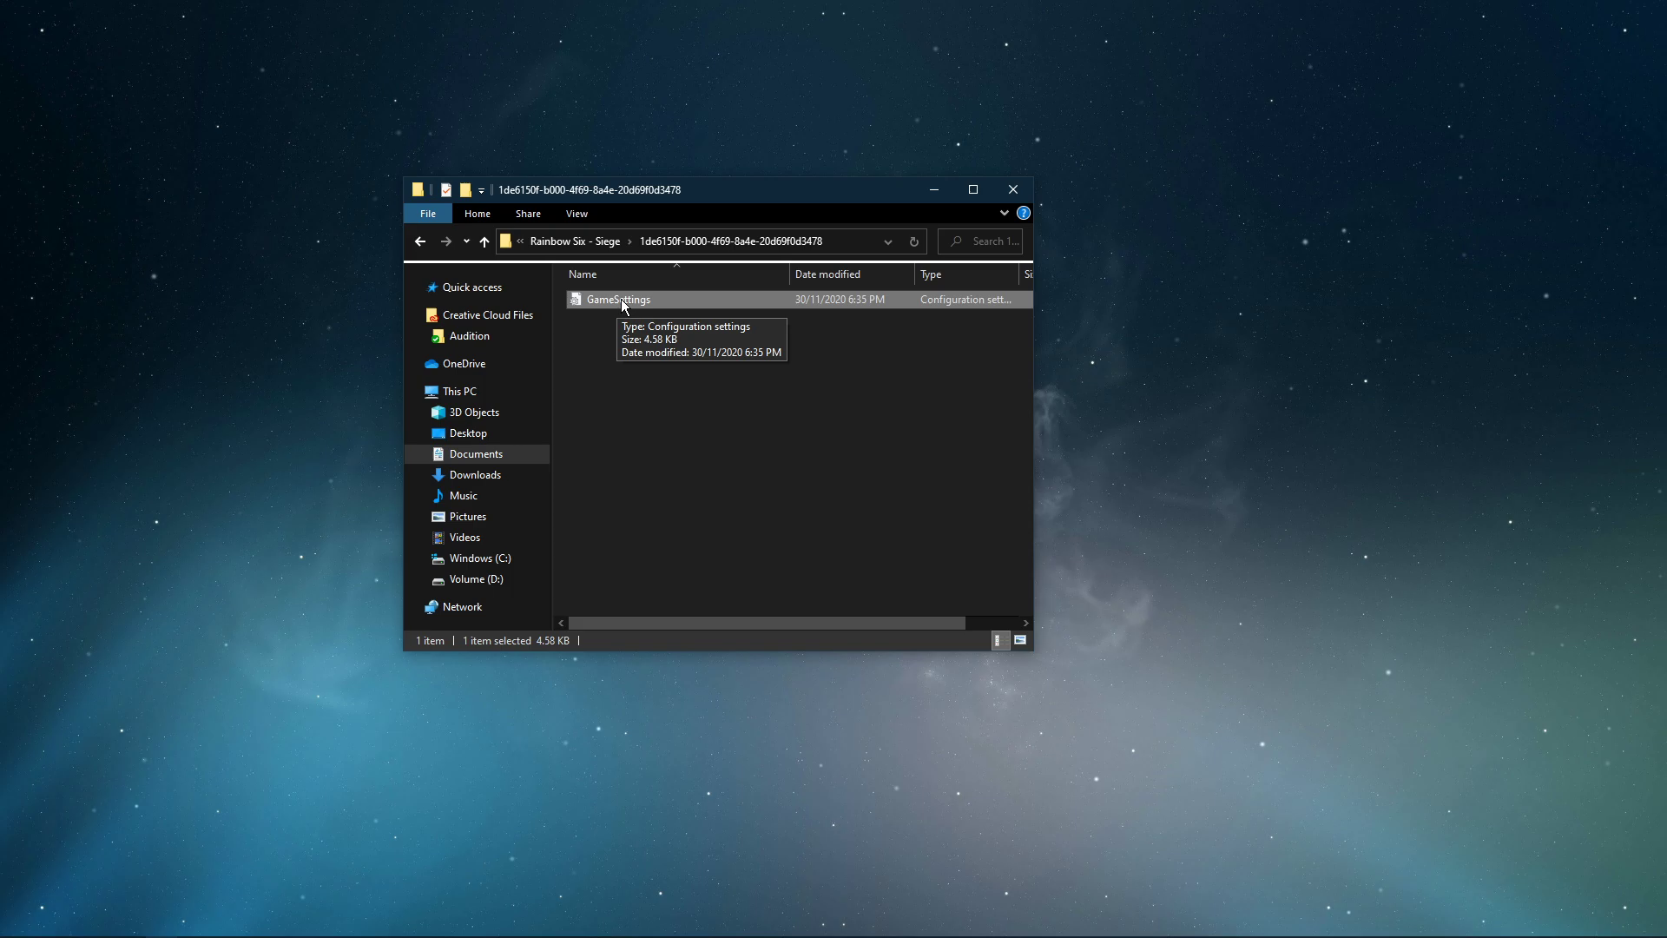
Open GameSettings in Notepad, change the WindowMode value from 0 to 2, and save it.
{"action": "key", "text": "Return"}
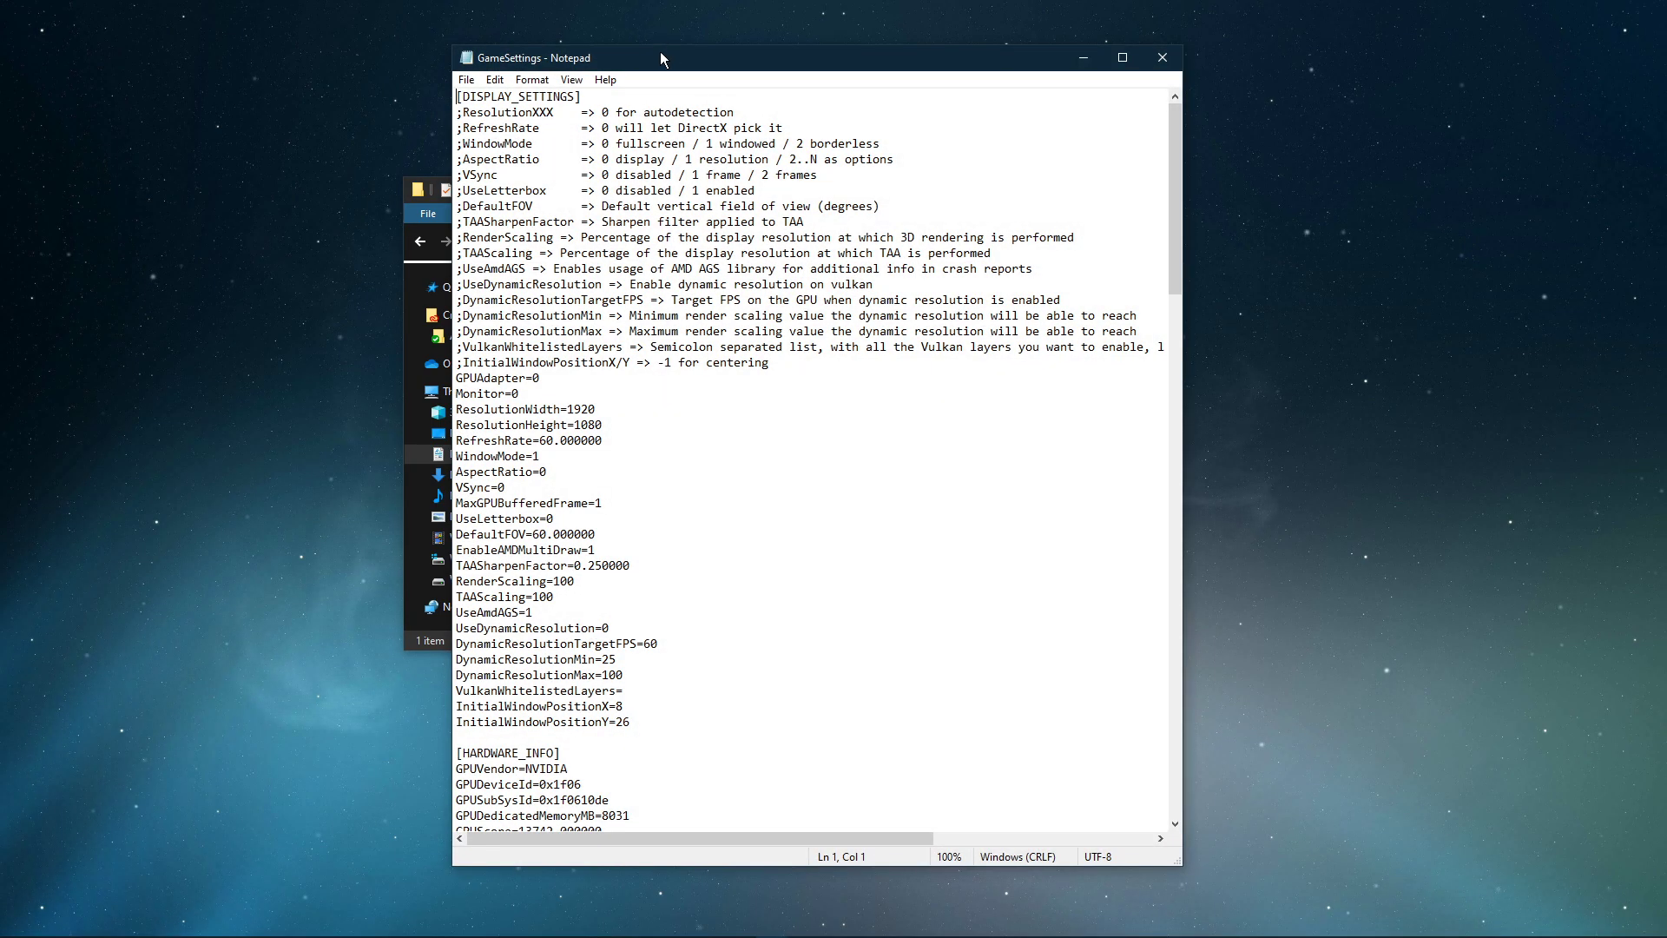
{"action": "left_click_drag", "start_coordinate": [660, 57], "coordinate": [585, 53]}
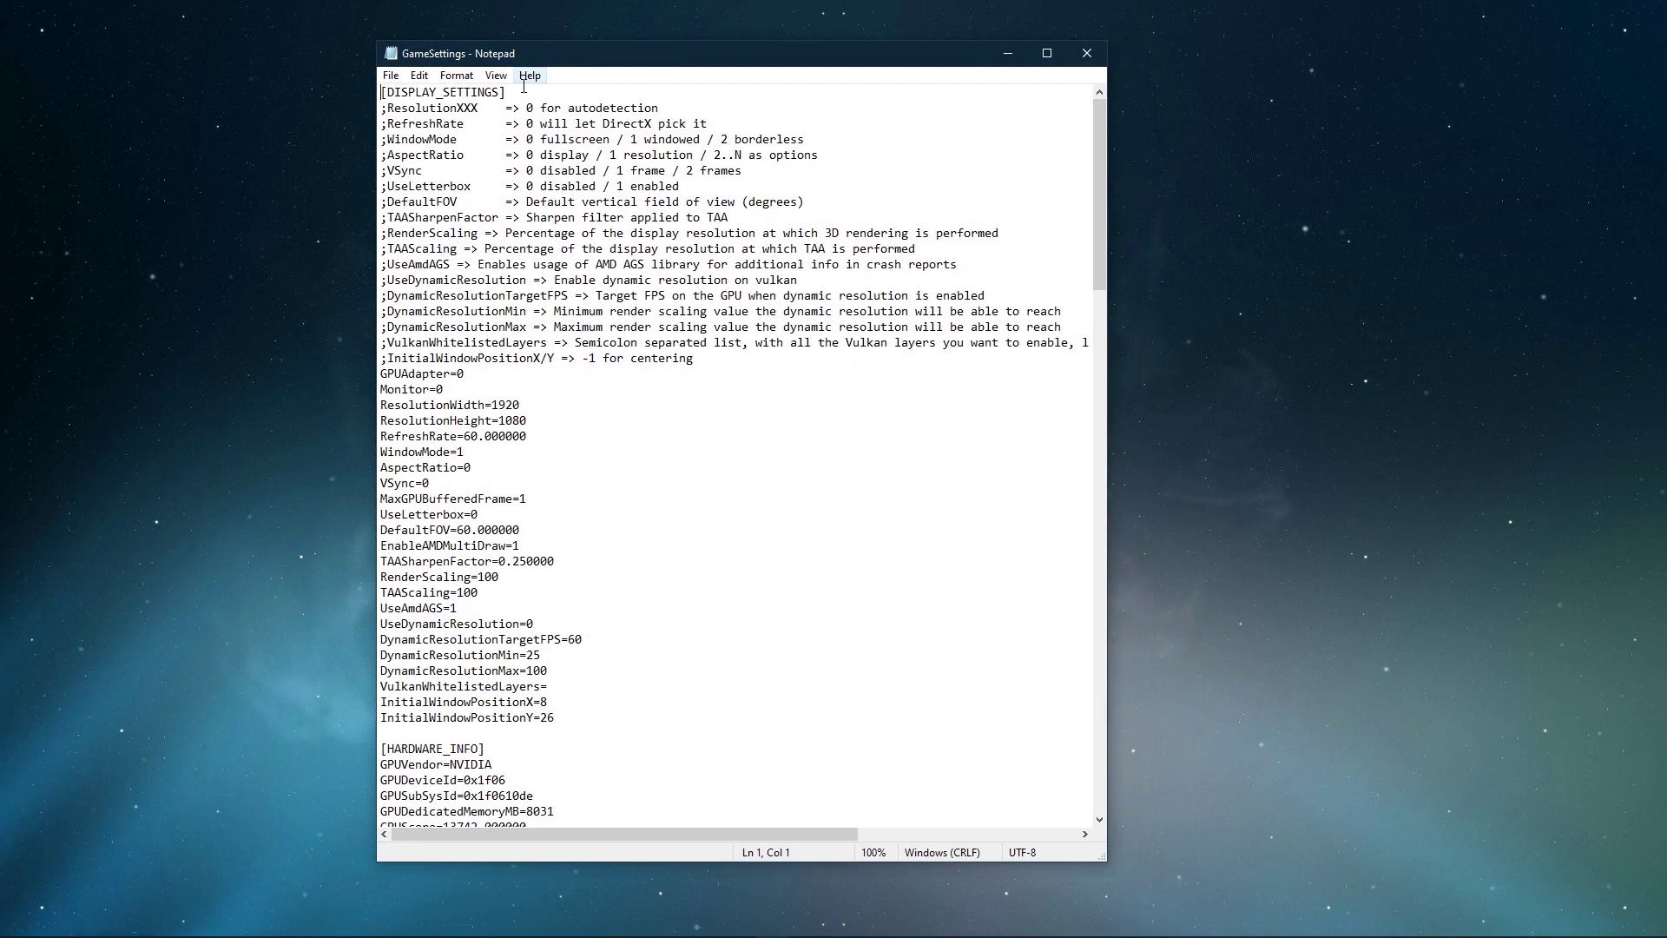
{"action": "left_click", "coordinate": [534, 139]}
{"action": "key", "text": "BackSpace"}
{"action": "type", "text": "2"}
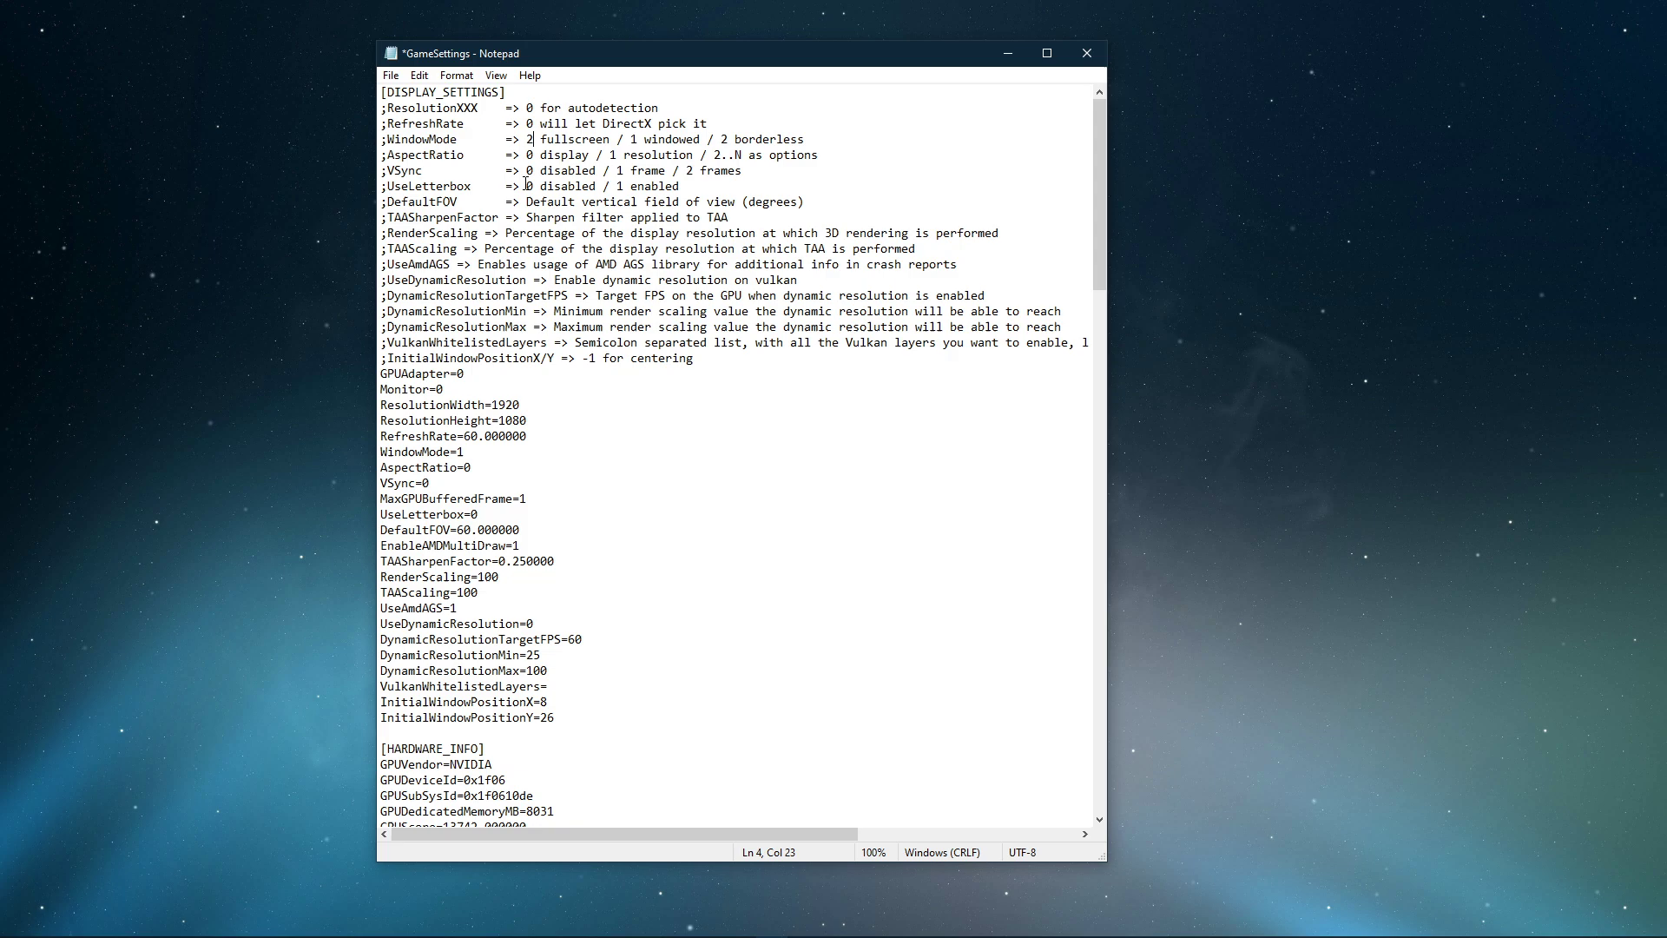
{"action": "key", "text": "ctrl+s"}
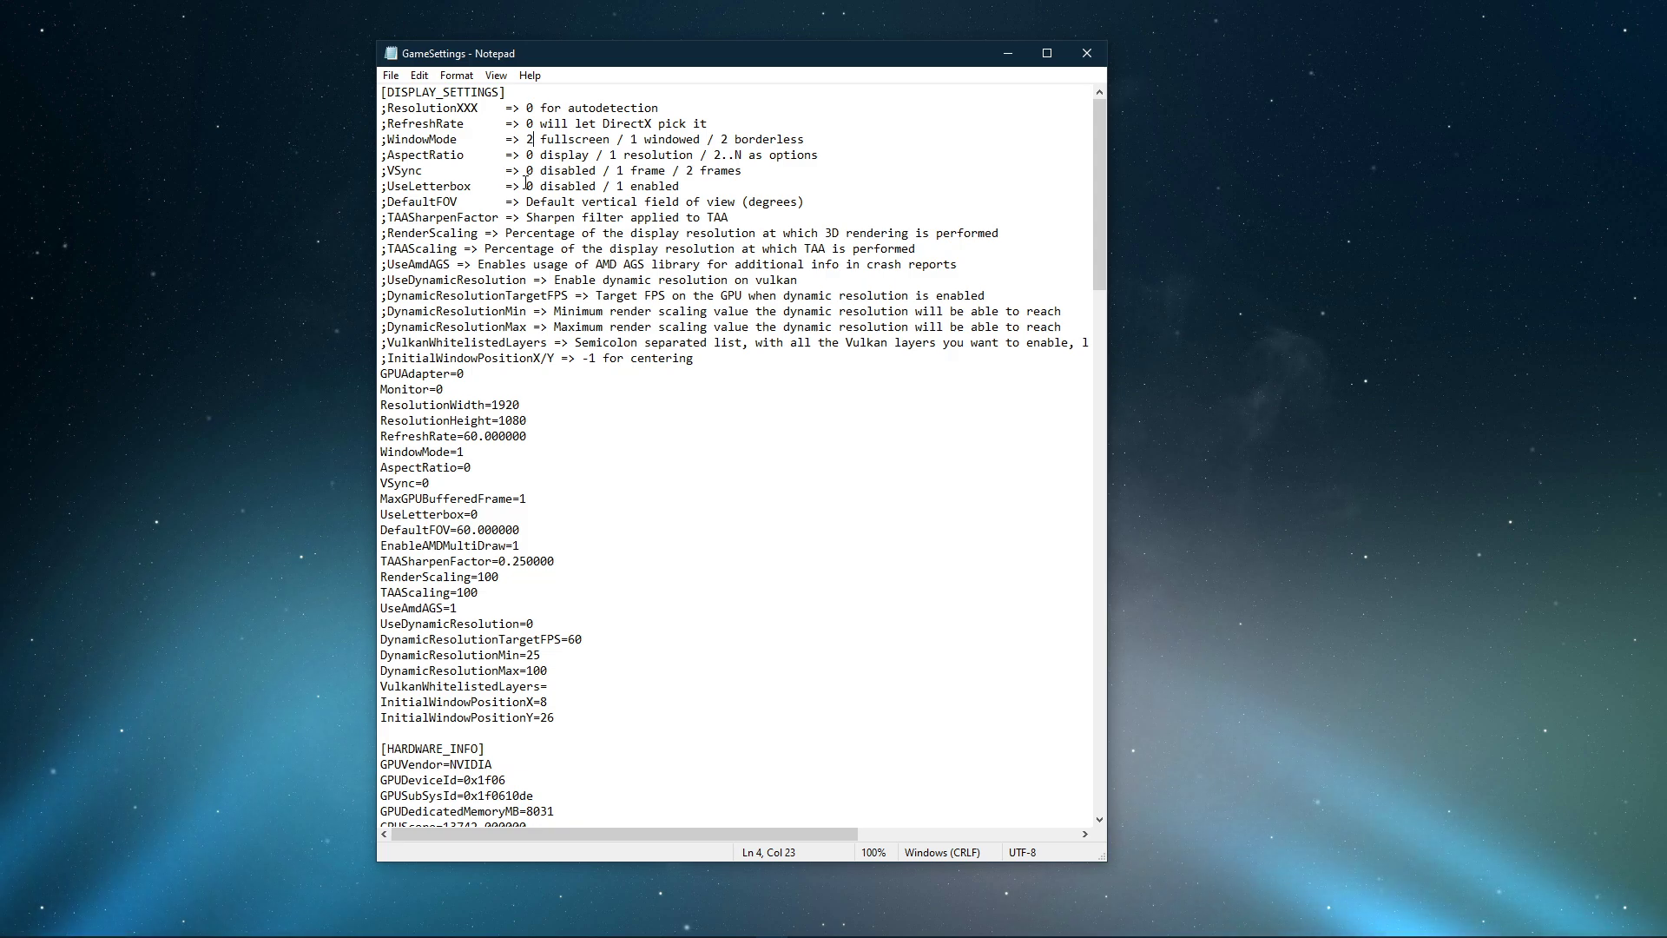
{"action": "left_click", "coordinate": [393, 88]}
{"action": "left_click", "coordinate": [417, 150]}
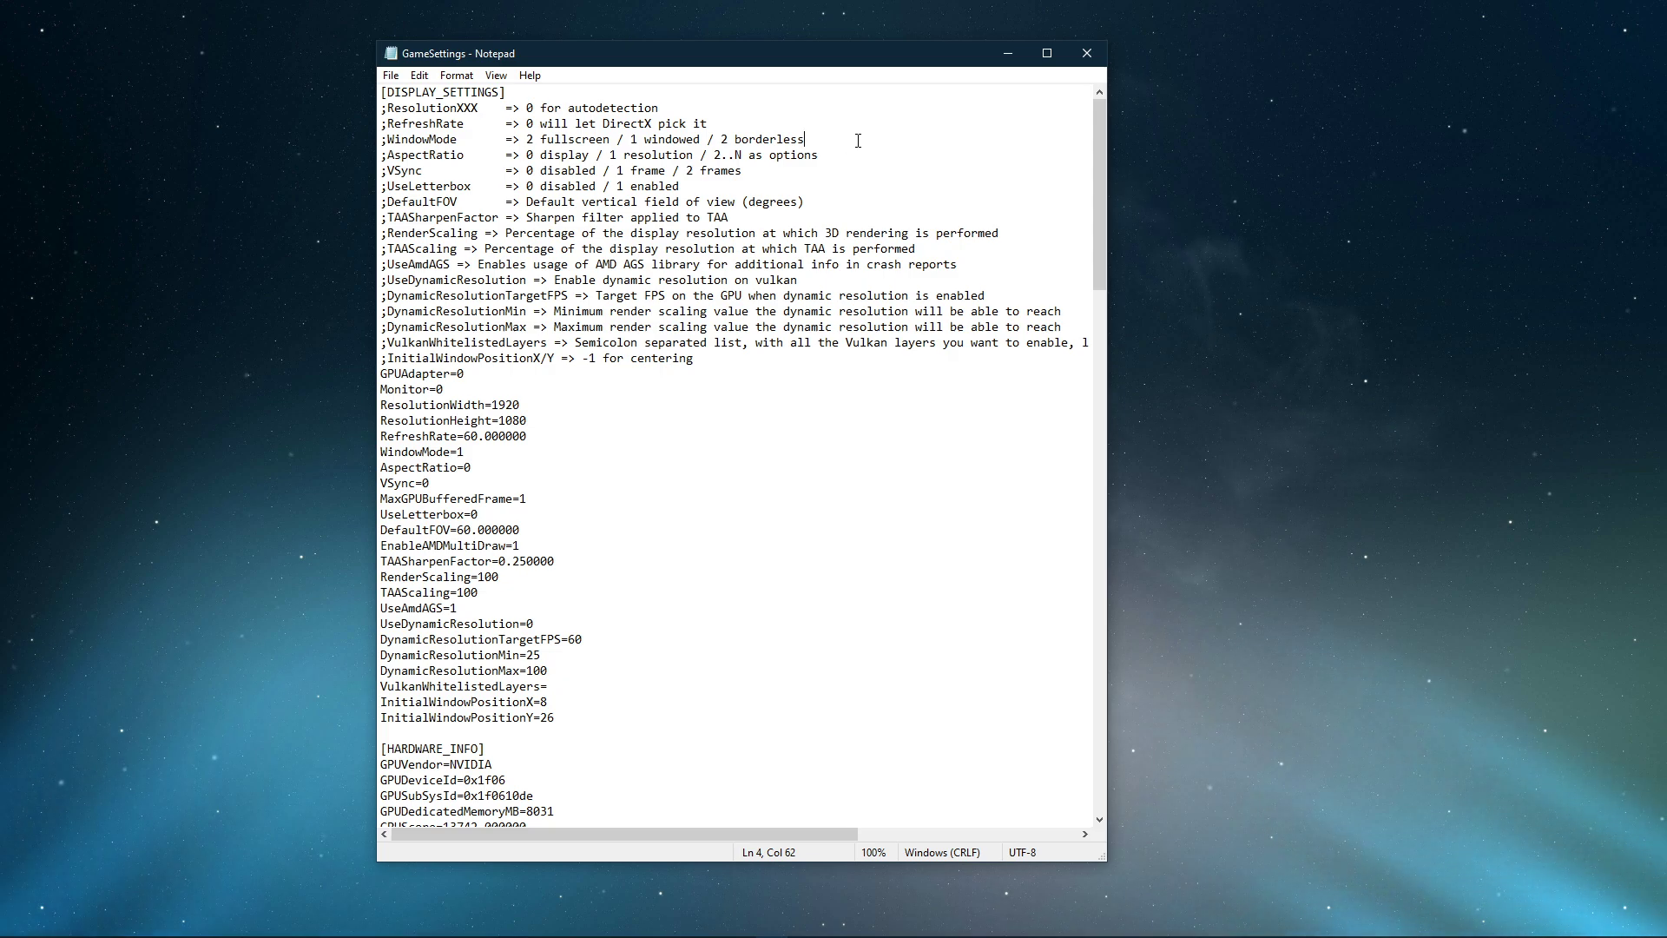
Close GameSettings and open the Program Files folder on Volume (D:).
{"action": "left_click", "coordinate": [1075, 59]}
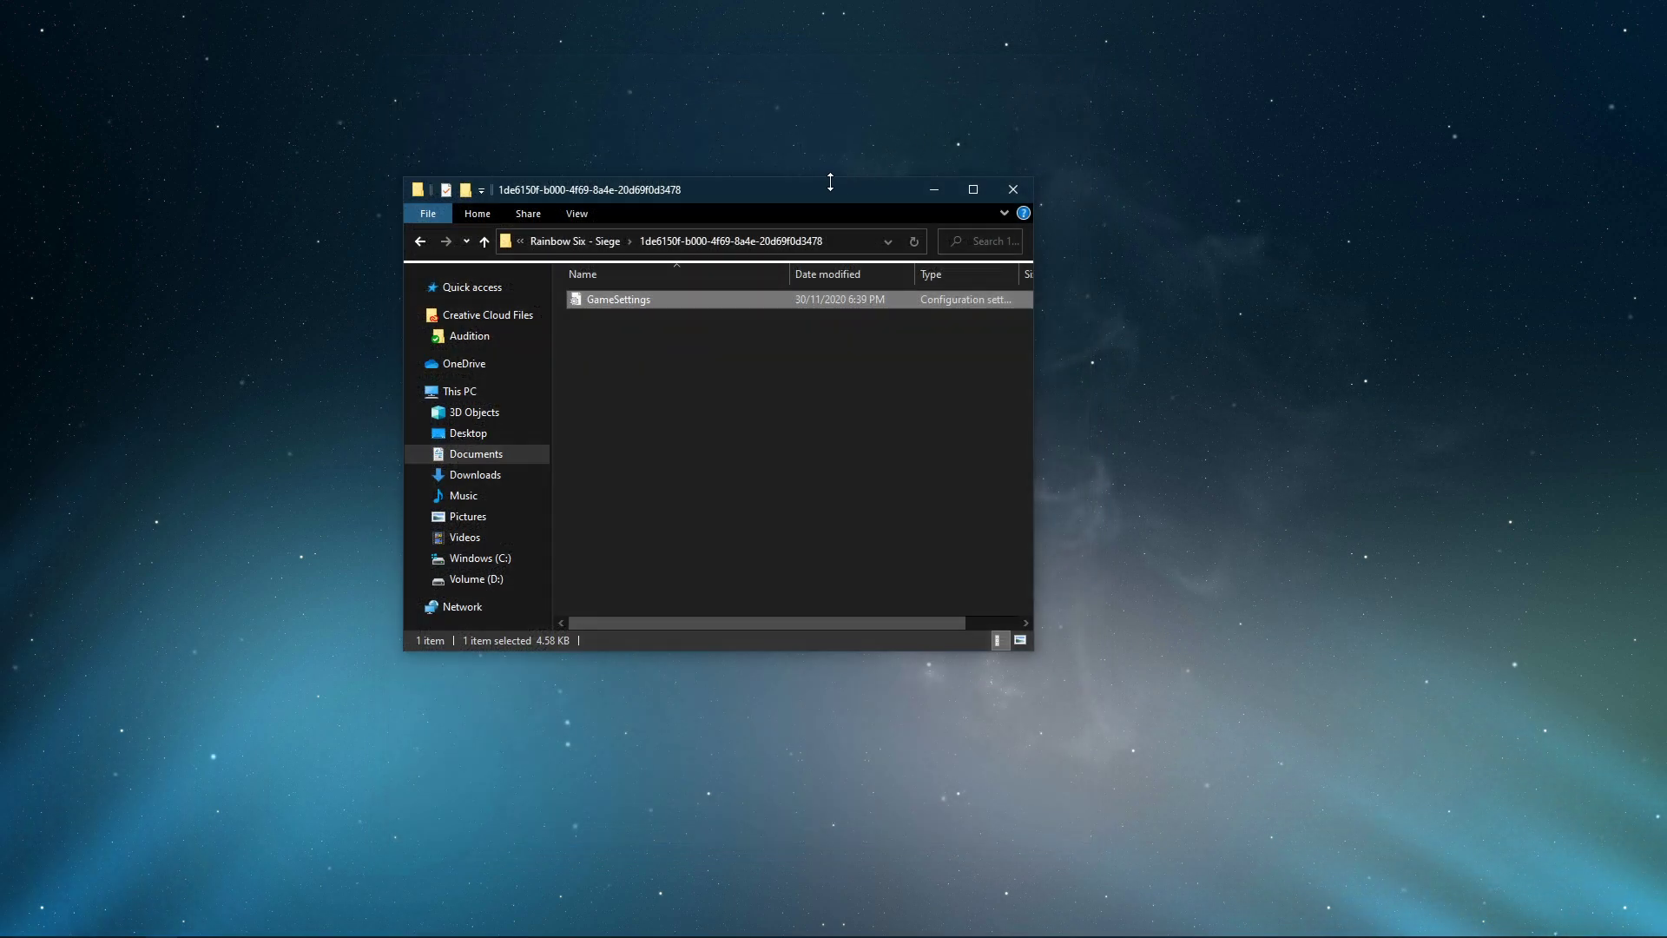
{"action": "left_click", "coordinate": [473, 578]}
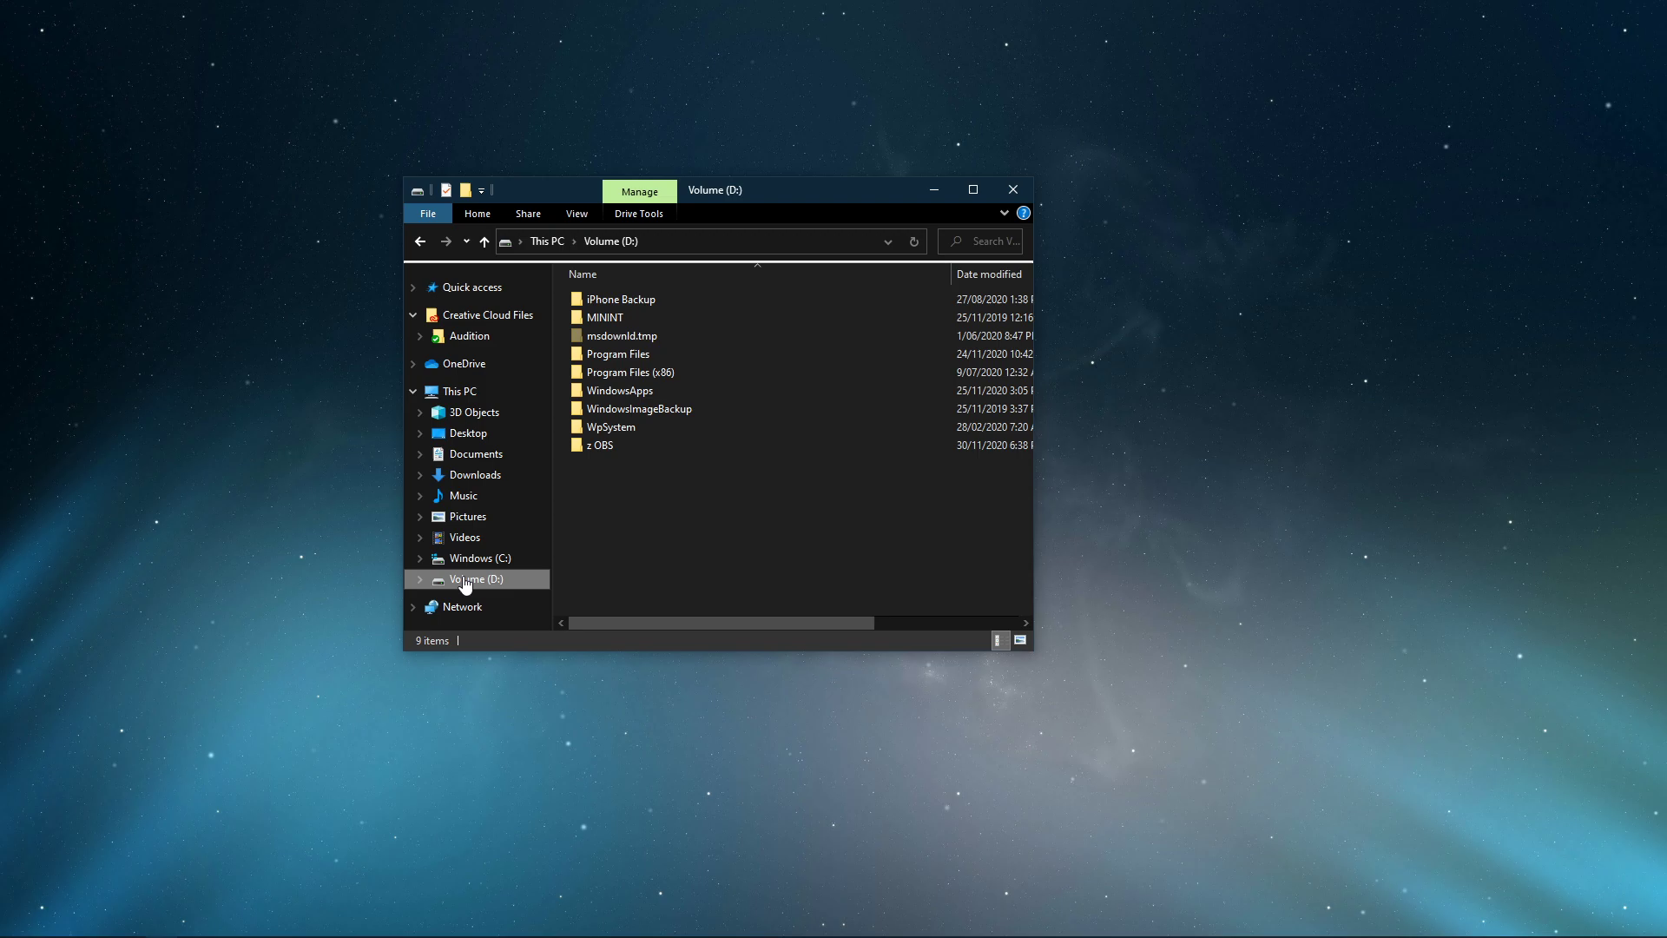
{"action": "double_click", "coordinate": [618, 353]}
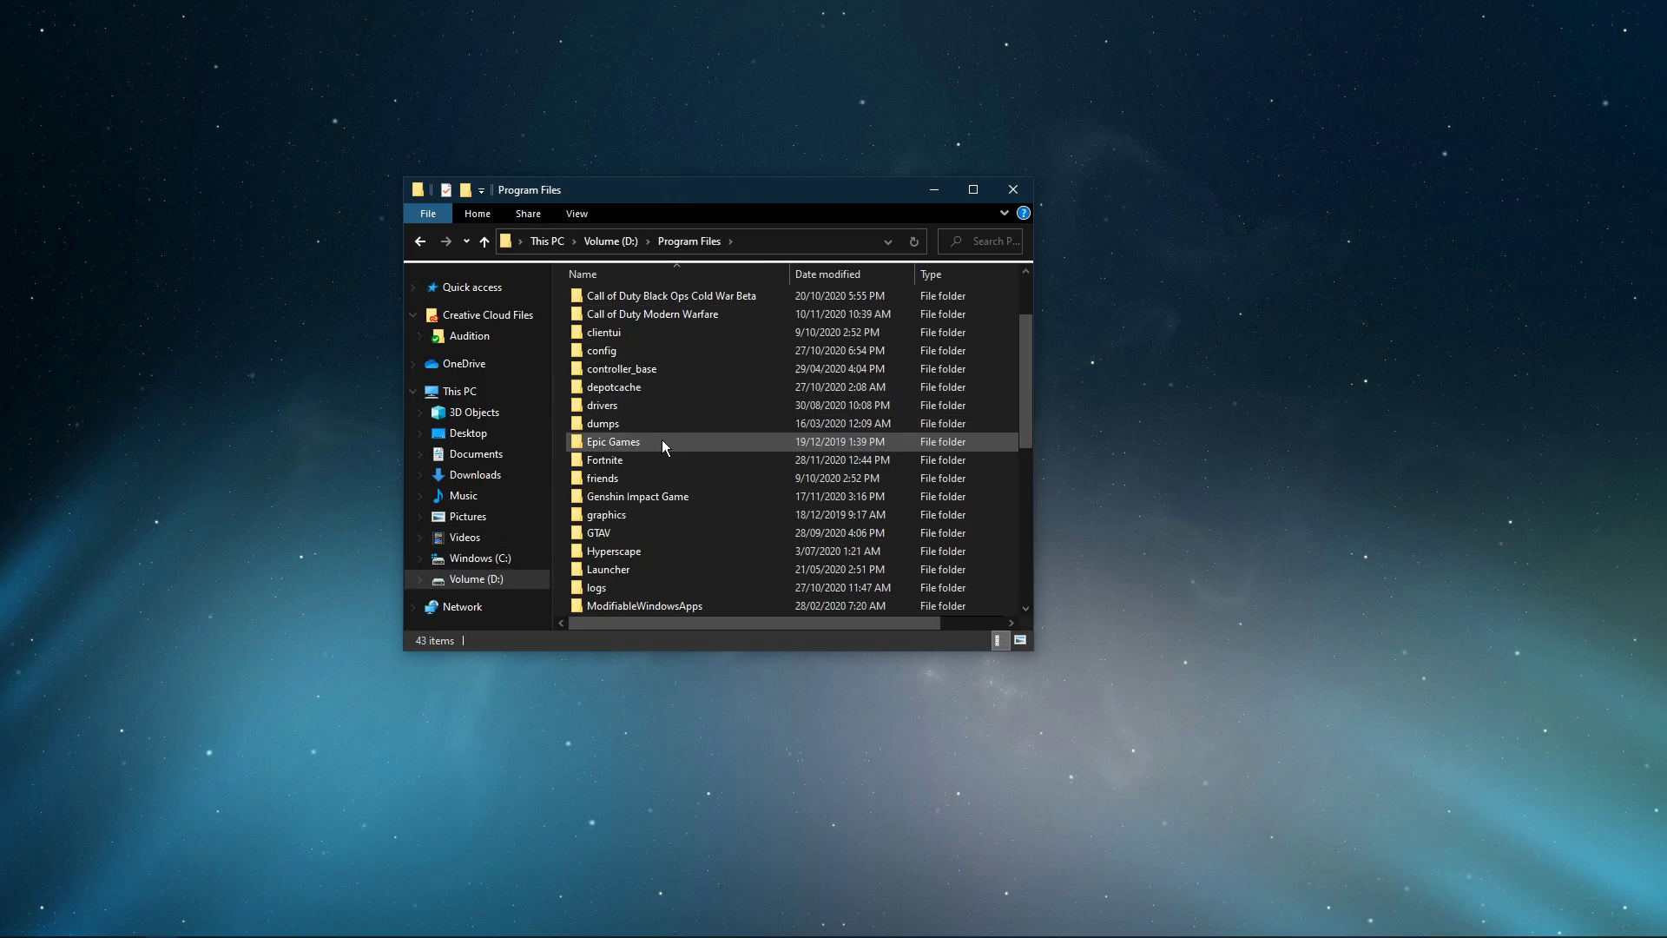
{"action": "scroll", "coordinate": [662, 440], "scroll_direction": "down", "scroll_amount": 5}
{"action": "scroll", "coordinate": [653, 481], "scroll_direction": "down", "scroll_amount": 2}
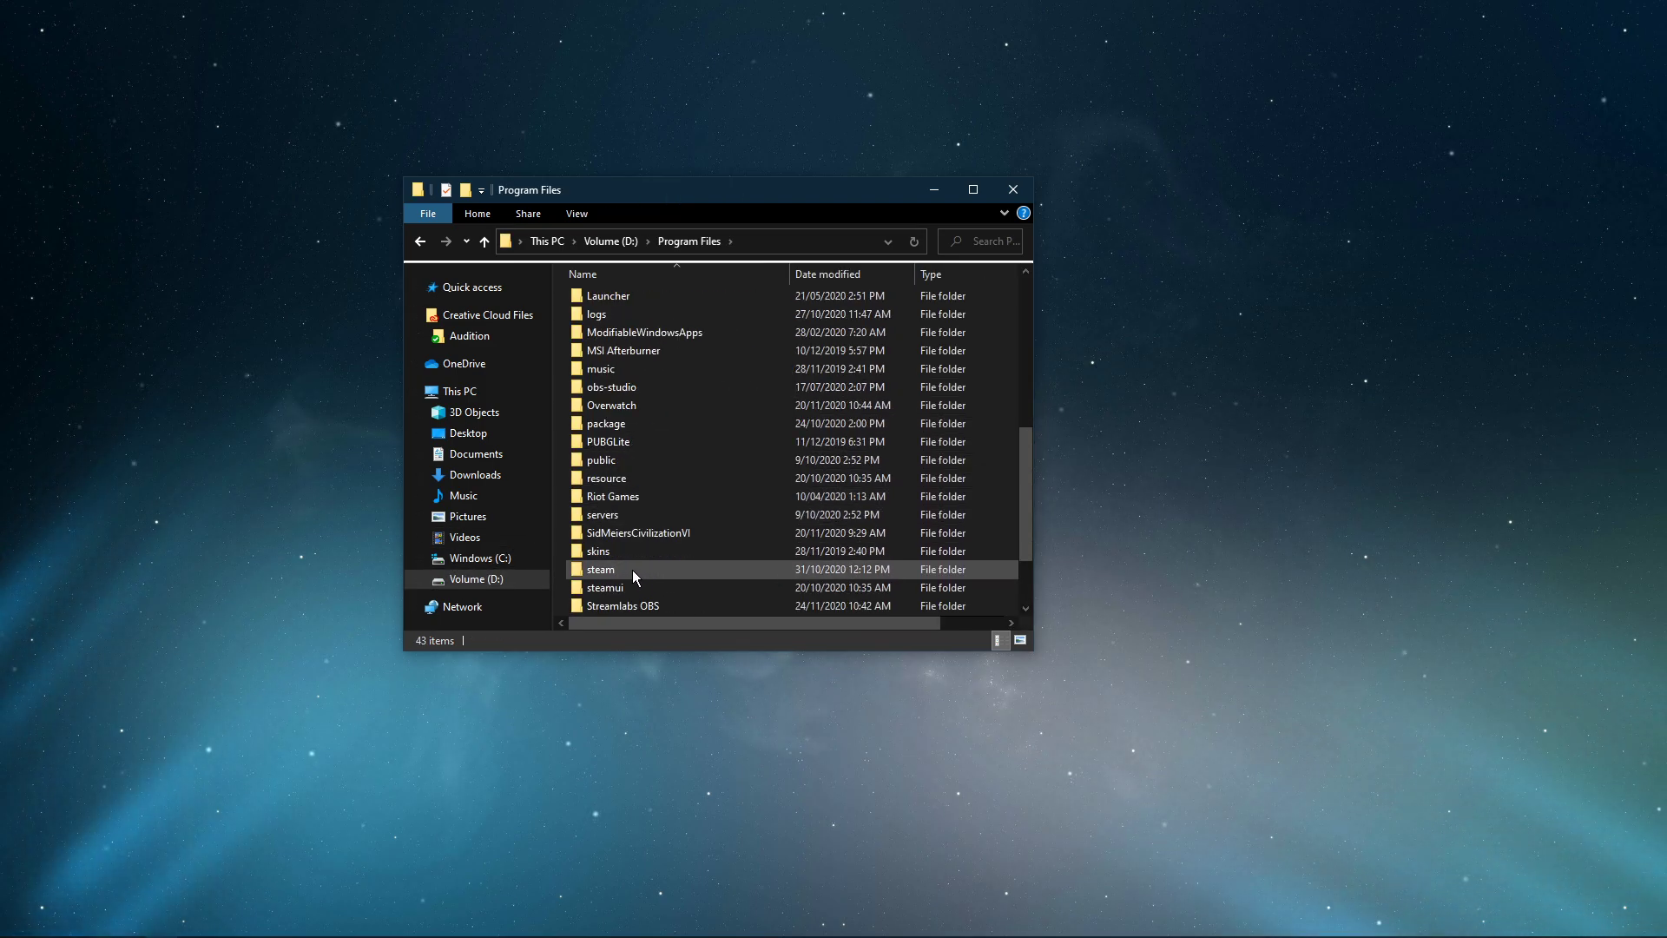
Open steam > Steam > steamapps > common > Tom Clancy's Rainbow Six Siege and scroll to RainbowSix.
{"action": "double_click", "coordinate": [632, 569]}
{"action": "double_click", "coordinate": [618, 302]}
{"action": "scroll", "coordinate": [663, 434], "scroll_direction": "down", "scroll_amount": 3}
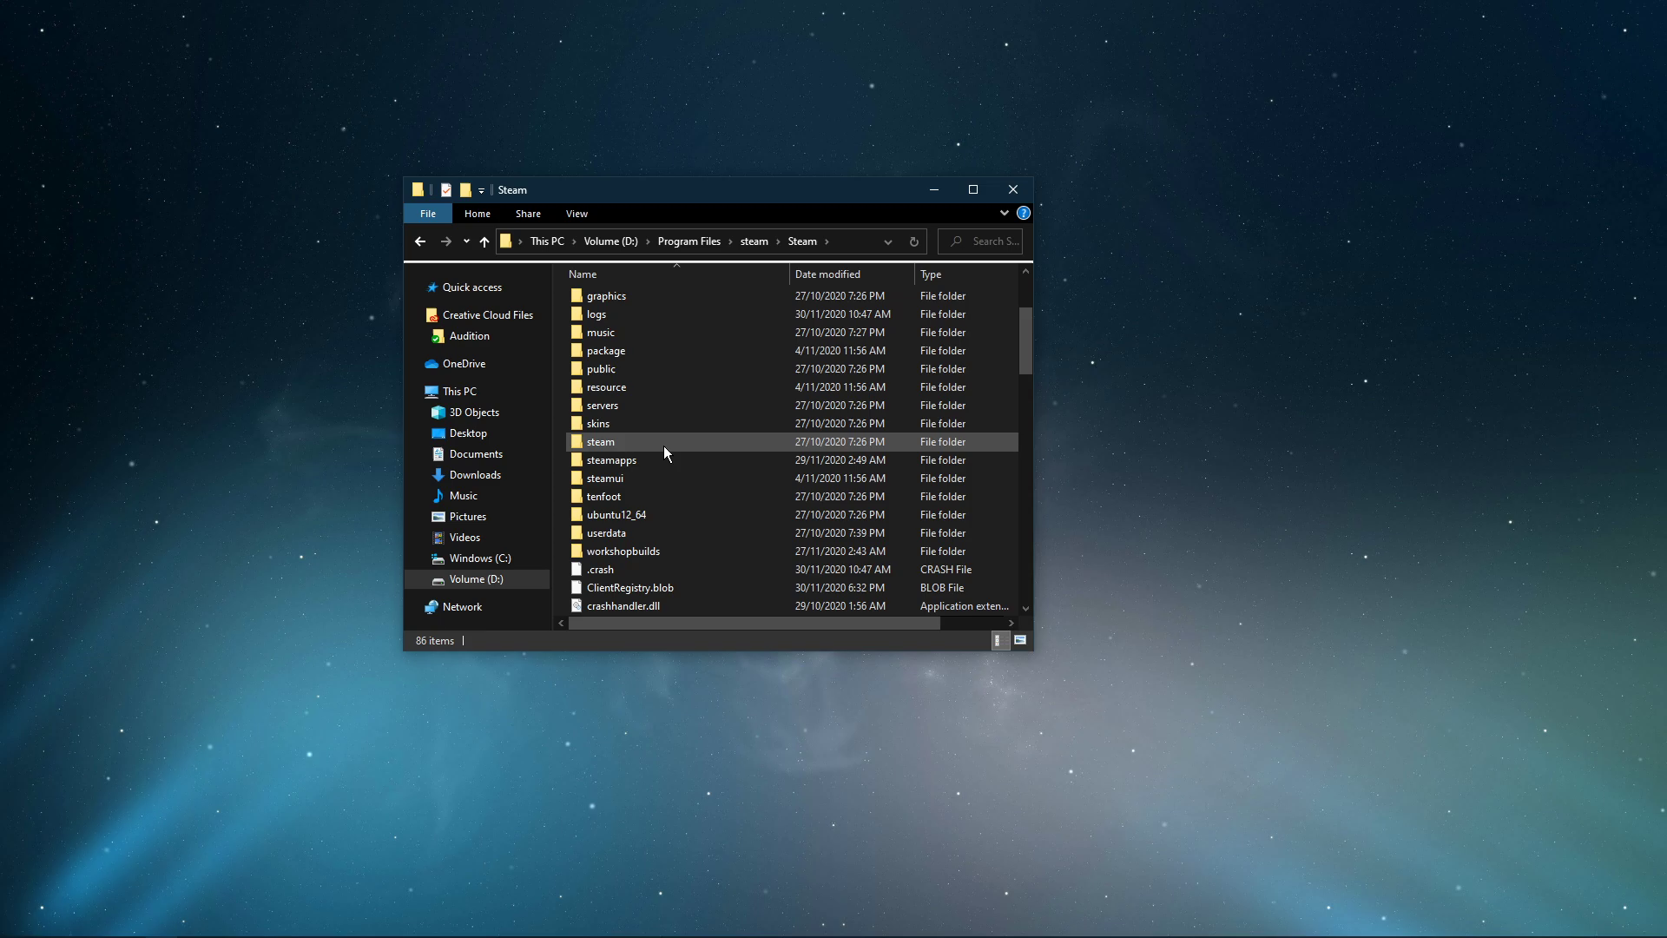
{"action": "double_click", "coordinate": [649, 460]}
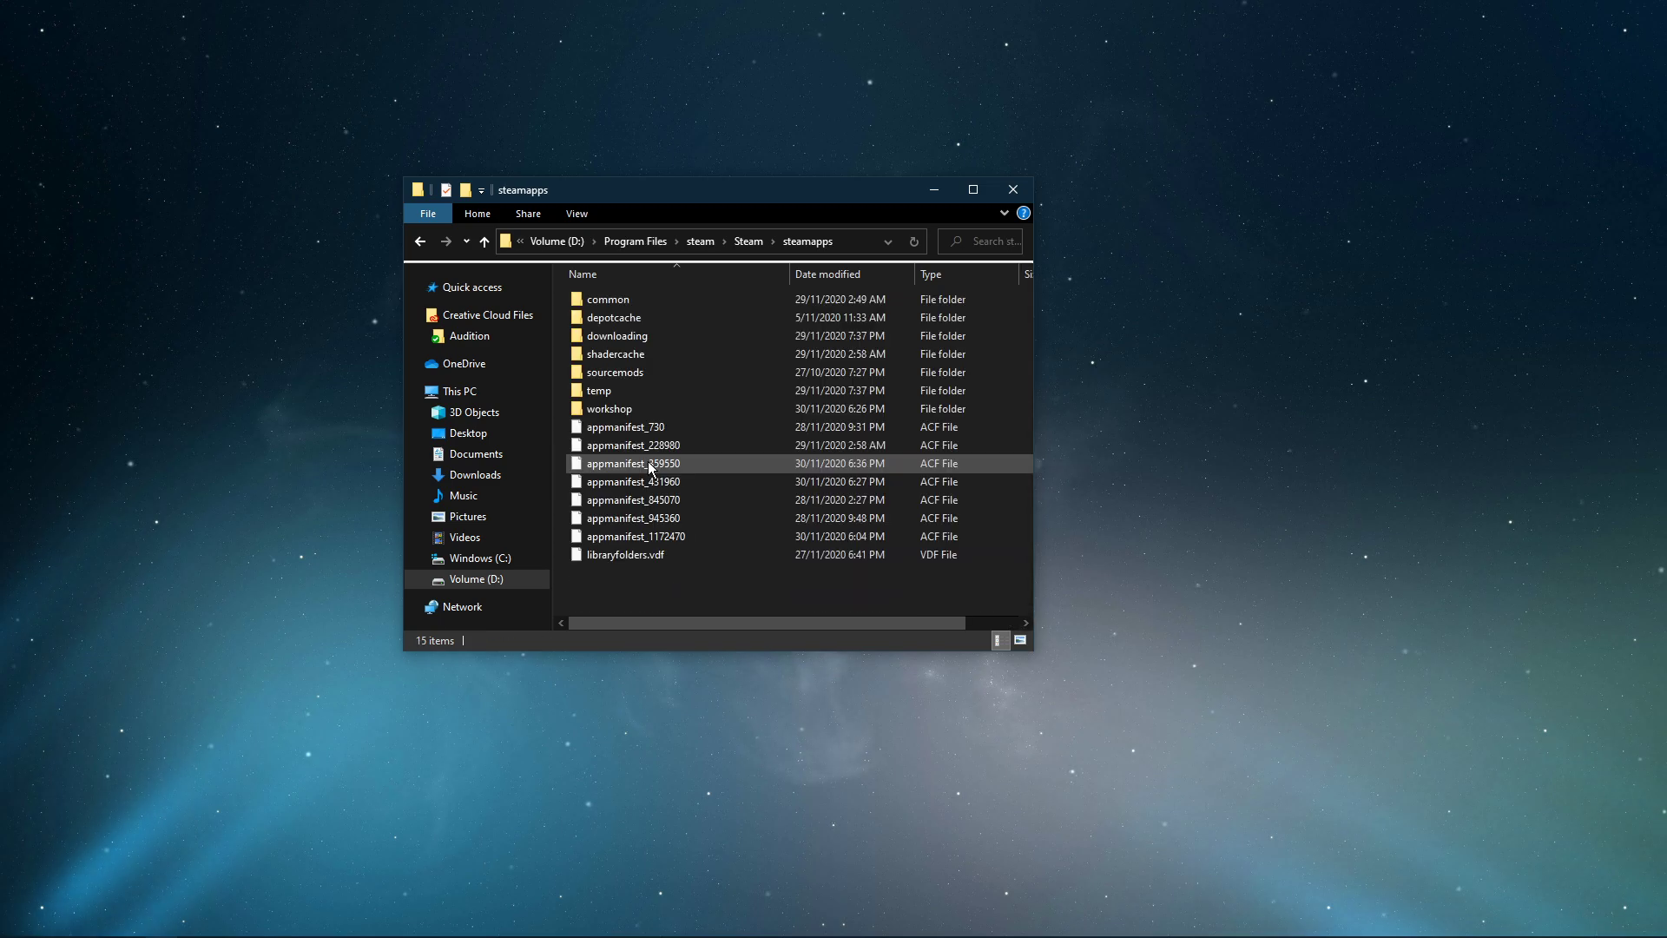
{"action": "double_click", "coordinate": [635, 300]}
{"action": "double_click", "coordinate": [637, 390]}
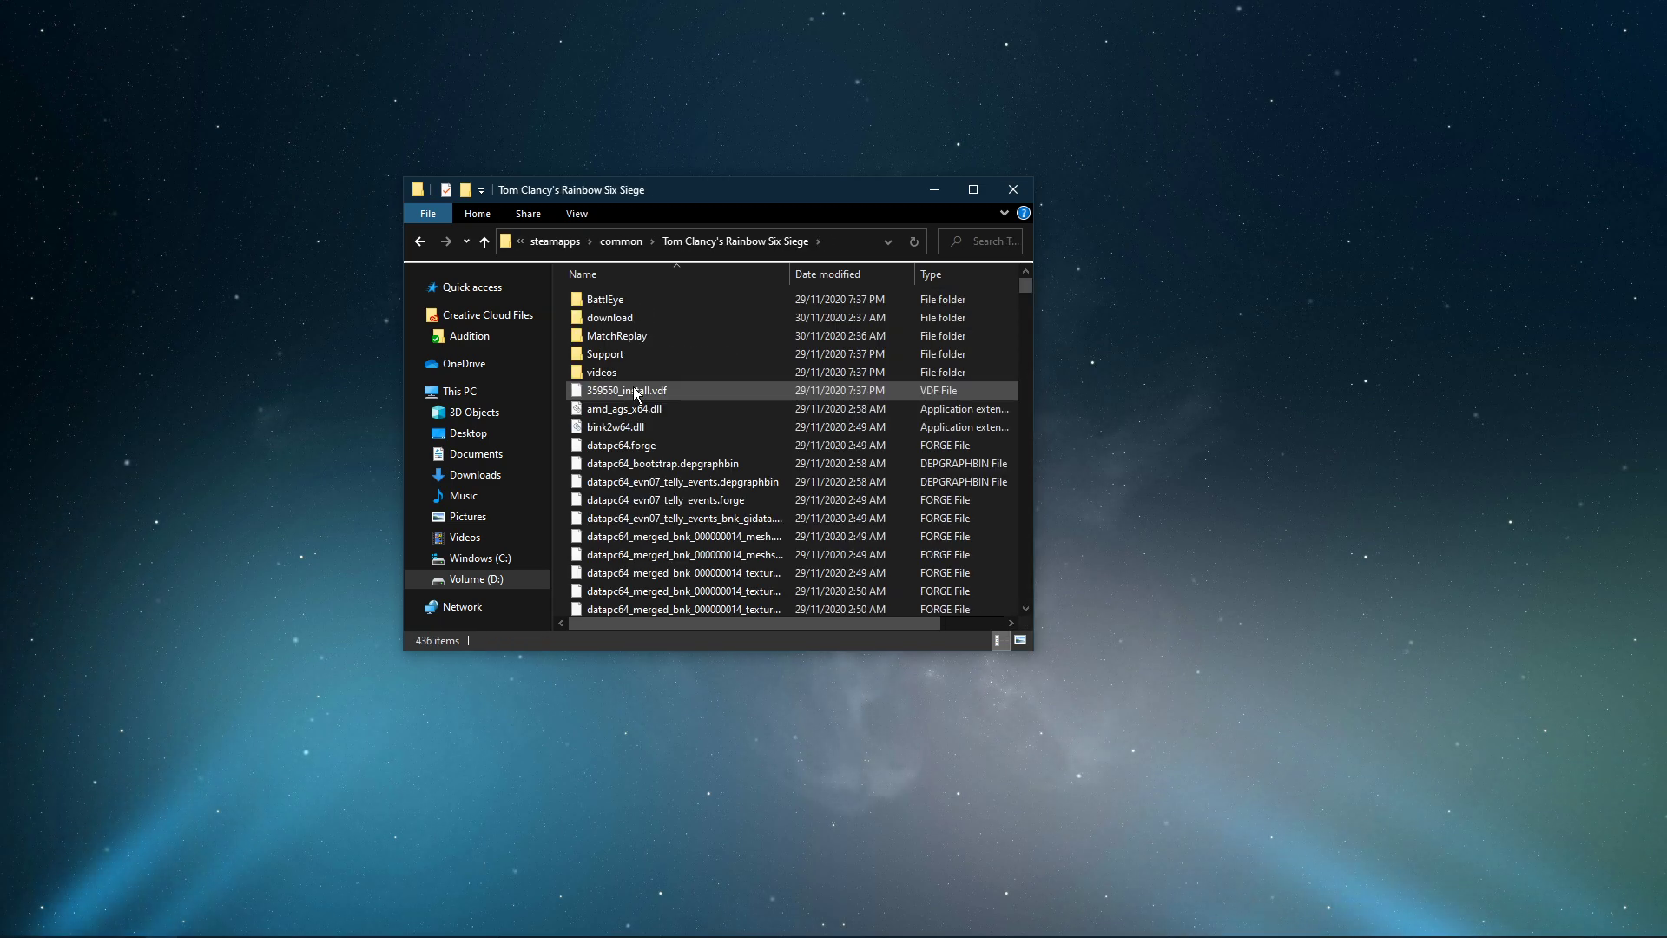
{"action": "scroll", "coordinate": [639, 388], "scroll_direction": "down", "scroll_amount": 1}
{"action": "scroll", "coordinate": [639, 388], "scroll_direction": "down", "scroll_amount": 20}
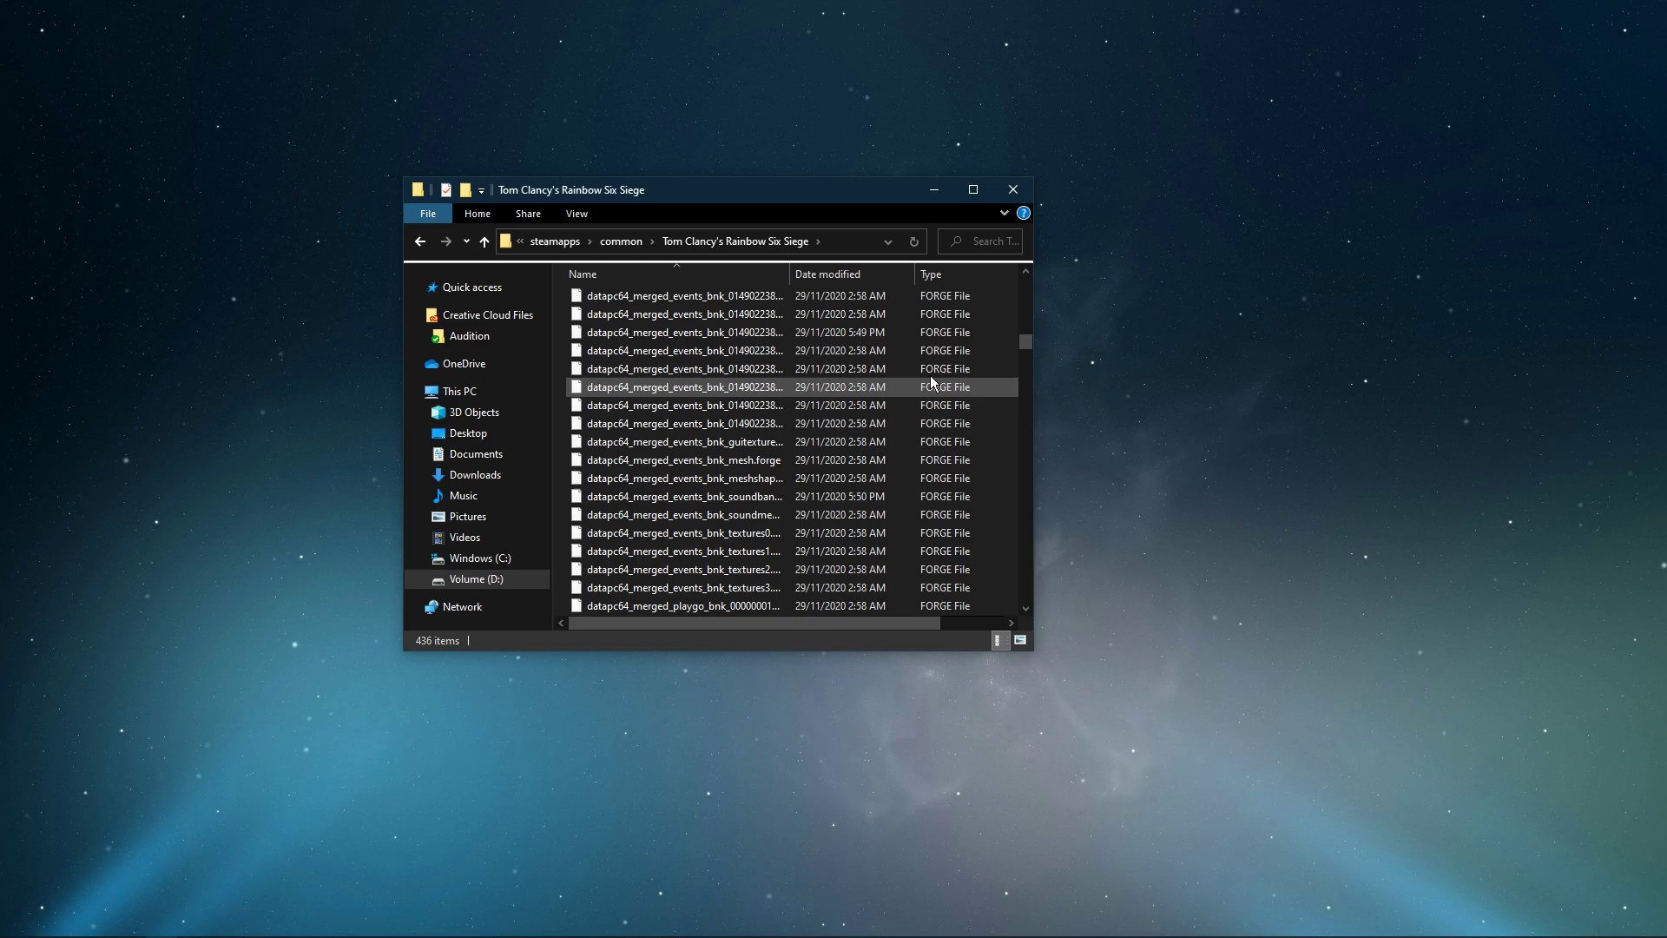
{"action": "left_click_drag", "start_coordinate": [1026, 341], "coordinate": [986, 588]}
Set RainbowSix.exe to run in Windows 7 compatibility mode, apply it, and close Properties.
{"action": "right_click", "coordinate": [633, 387]}
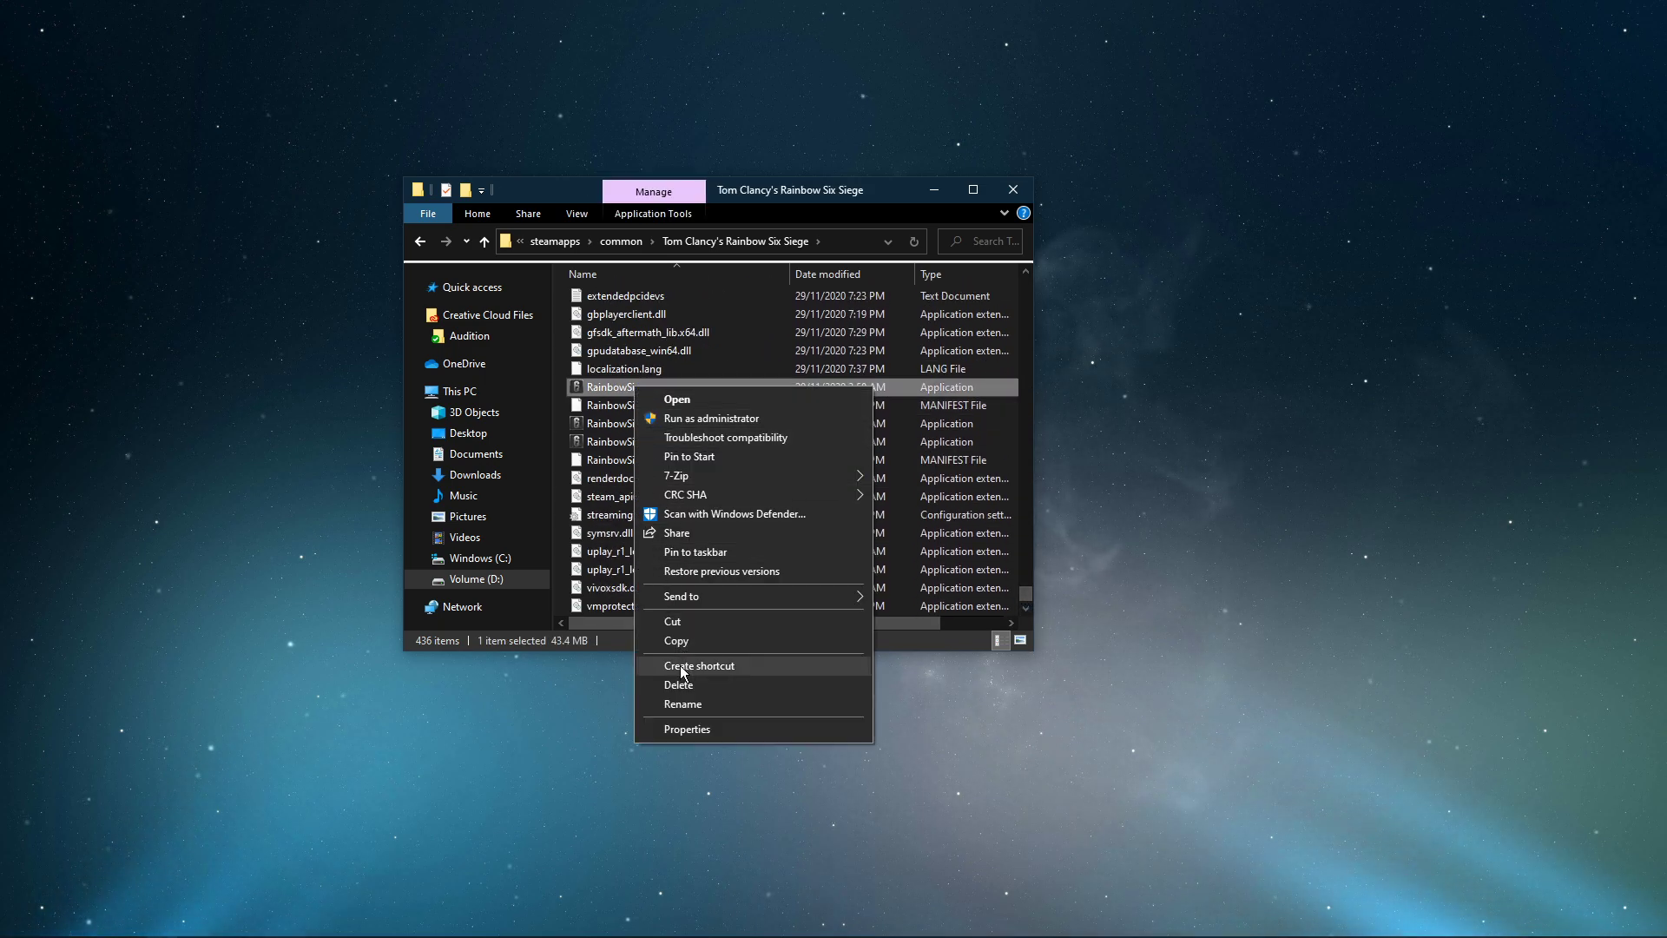
{"action": "left_click", "coordinate": [683, 734]}
{"action": "left_click_drag", "start_coordinate": [747, 286], "coordinate": [693, 212]}
{"action": "left_click", "coordinate": [725, 233]}
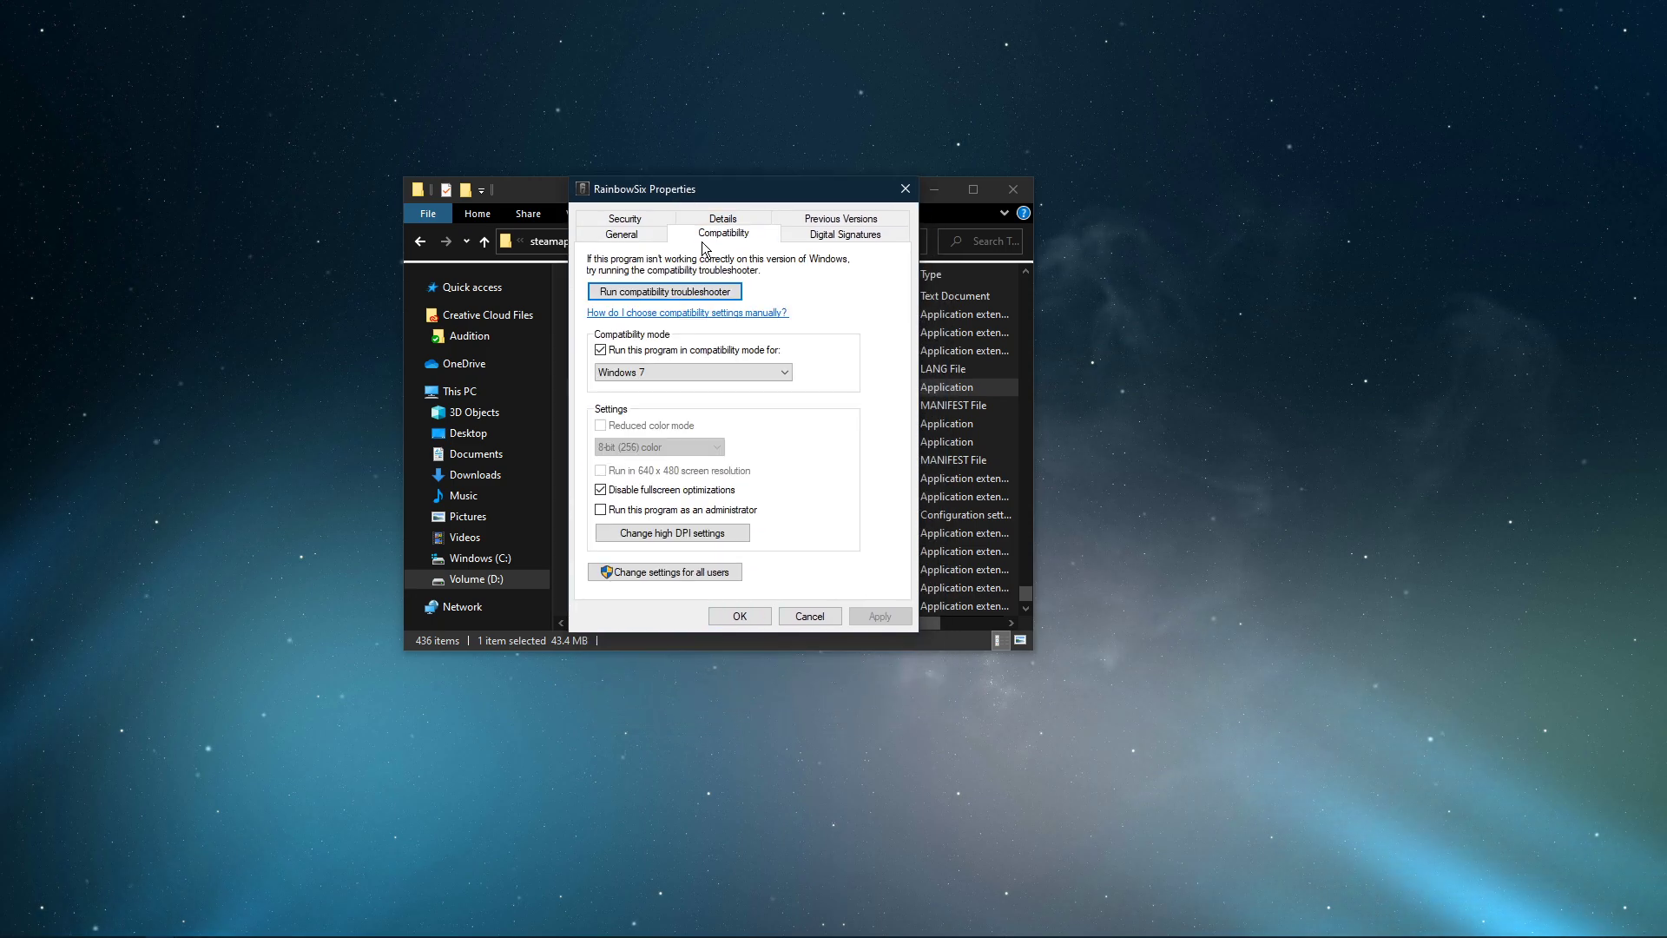
{"action": "left_click", "coordinate": [613, 372]}
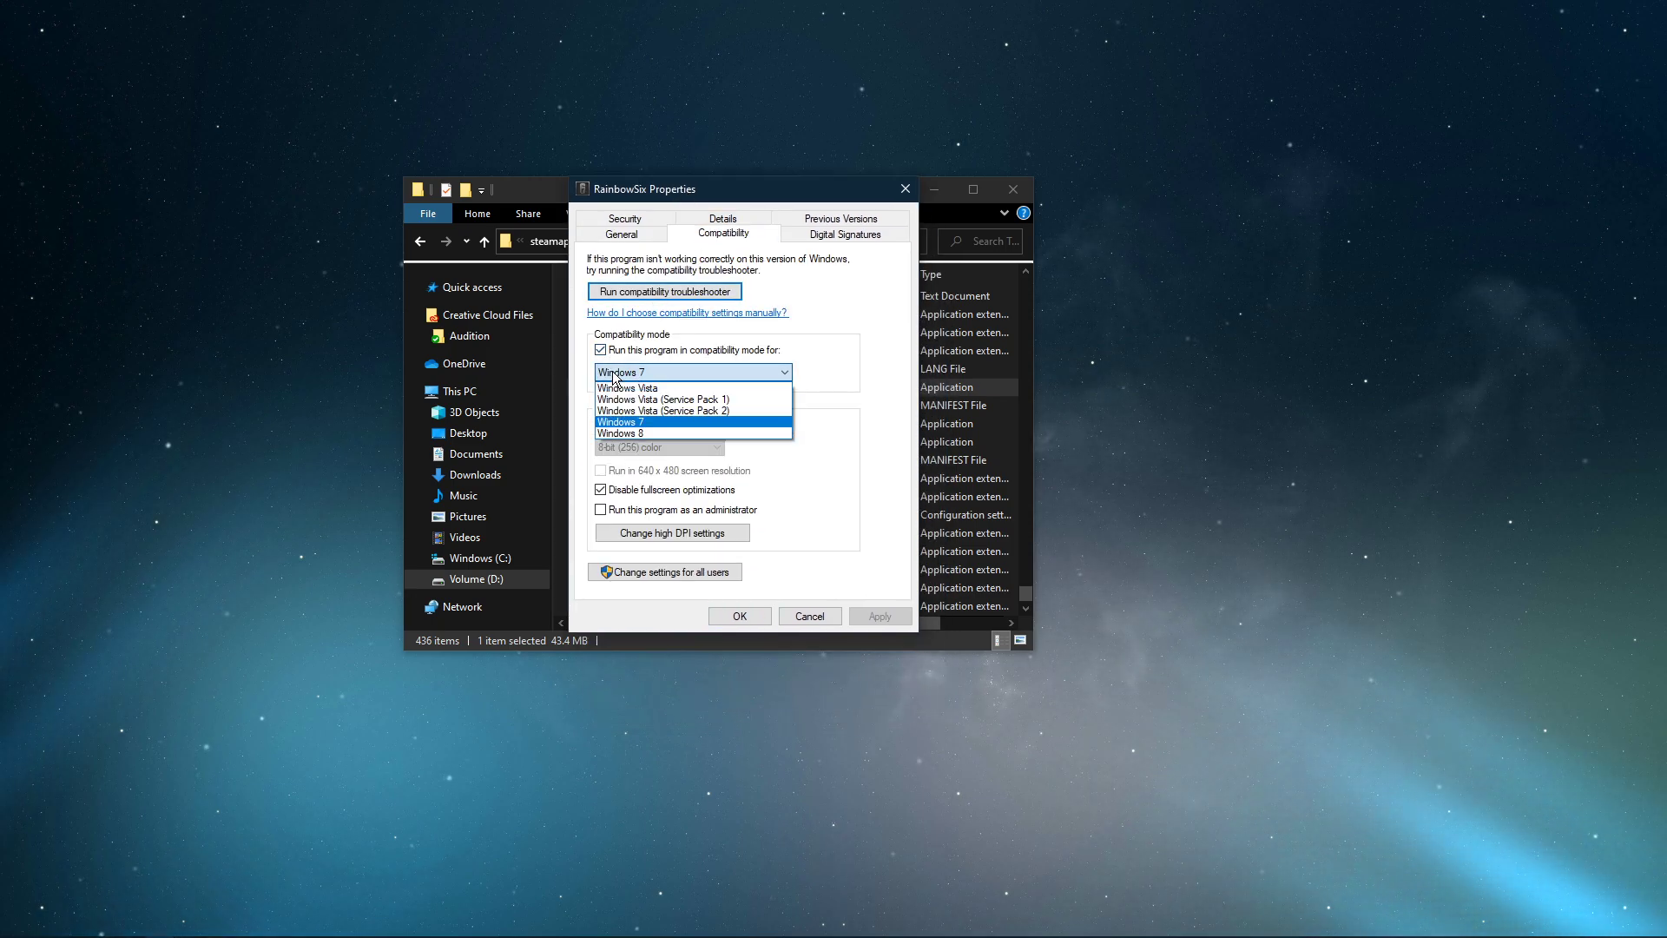
{"action": "left_click", "coordinate": [618, 424]}
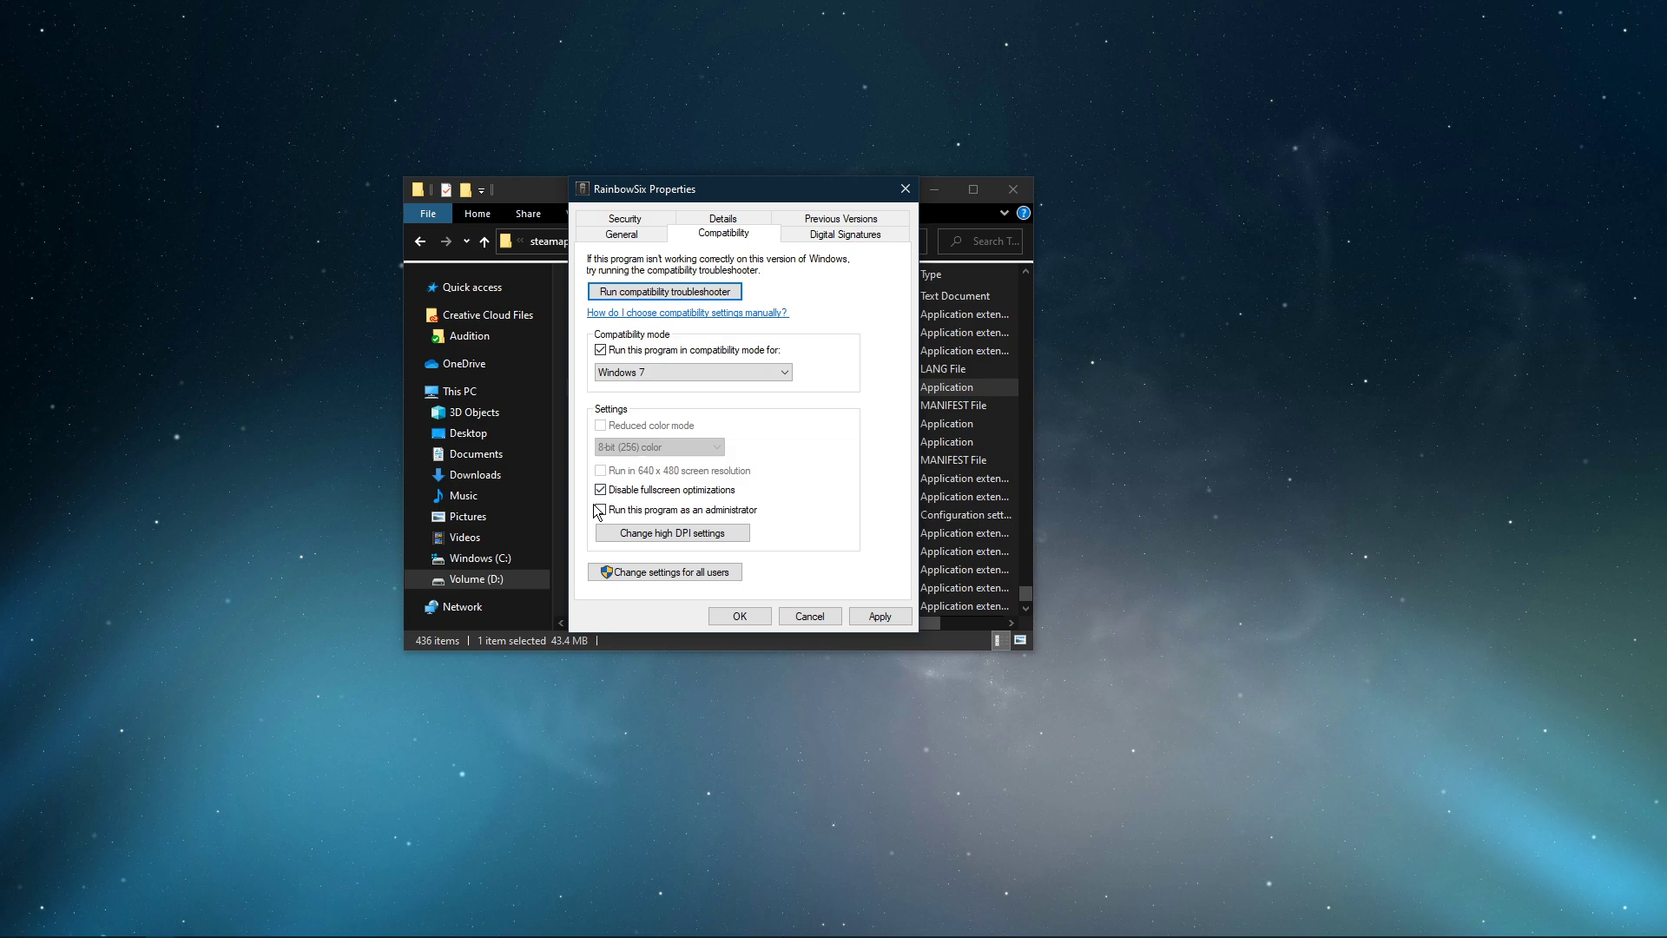
{"action": "left_click", "coordinate": [871, 620]}
{"action": "left_click", "coordinate": [792, 617]}
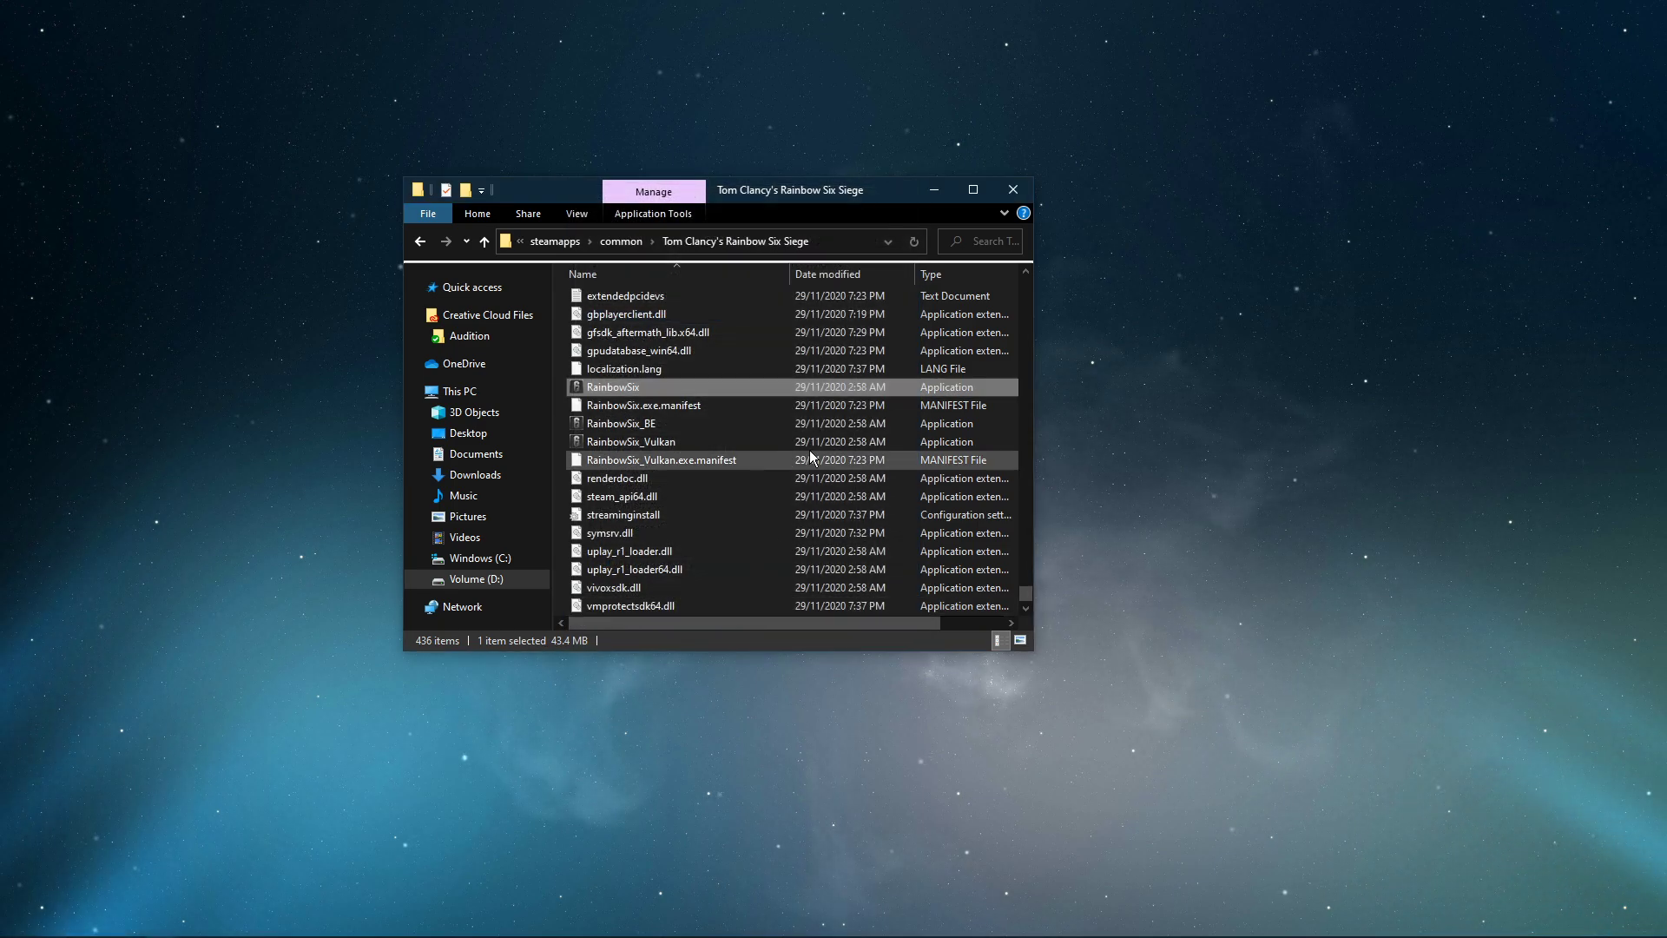
Close File Explorer, verify Rainbow Six Siege's game files in Steam's Local Files, then exit Steam.
{"action": "left_click", "coordinate": [1012, 190]}
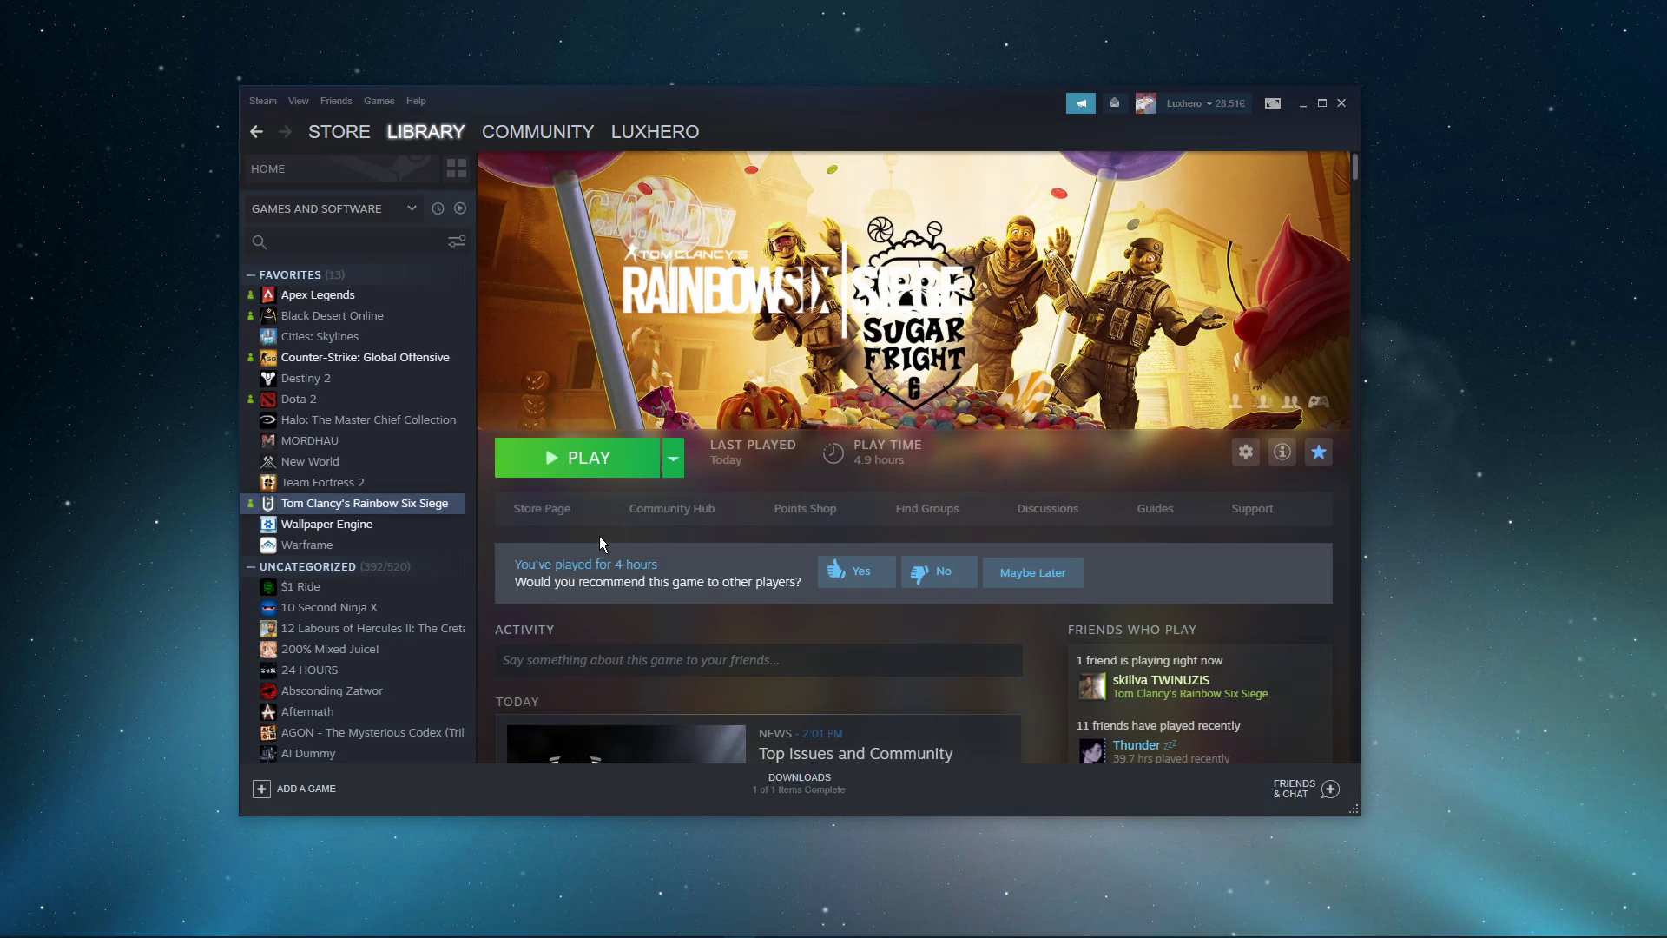
{"action": "right_click", "coordinate": [423, 504]}
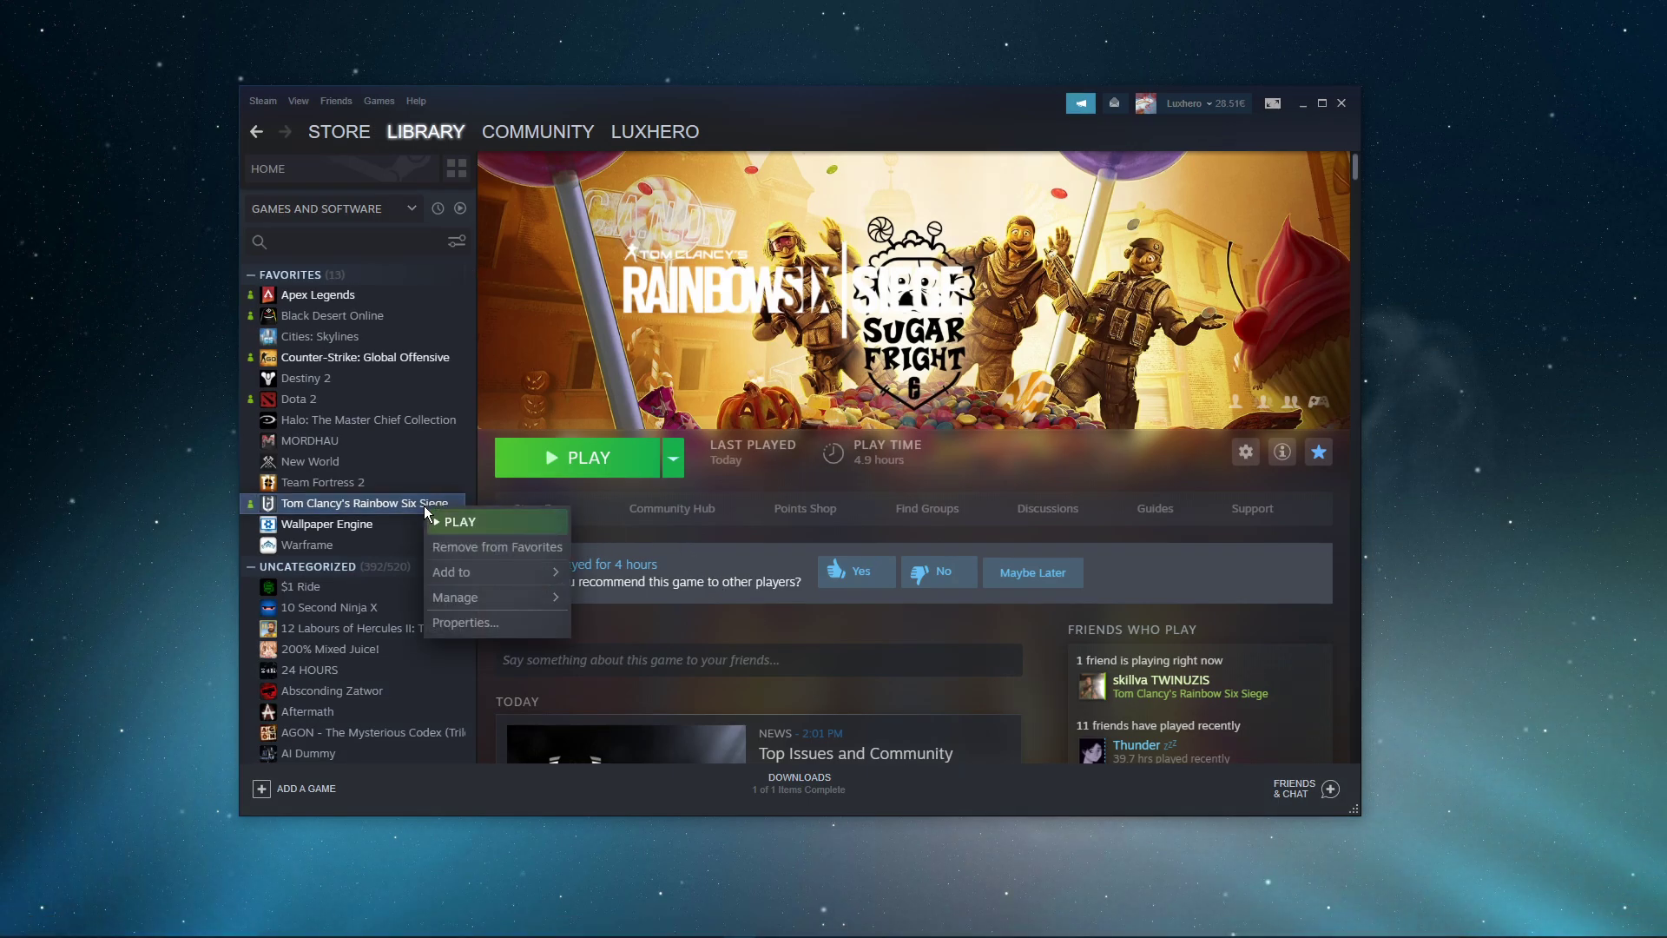
{"action": "left_click", "coordinate": [434, 620]}
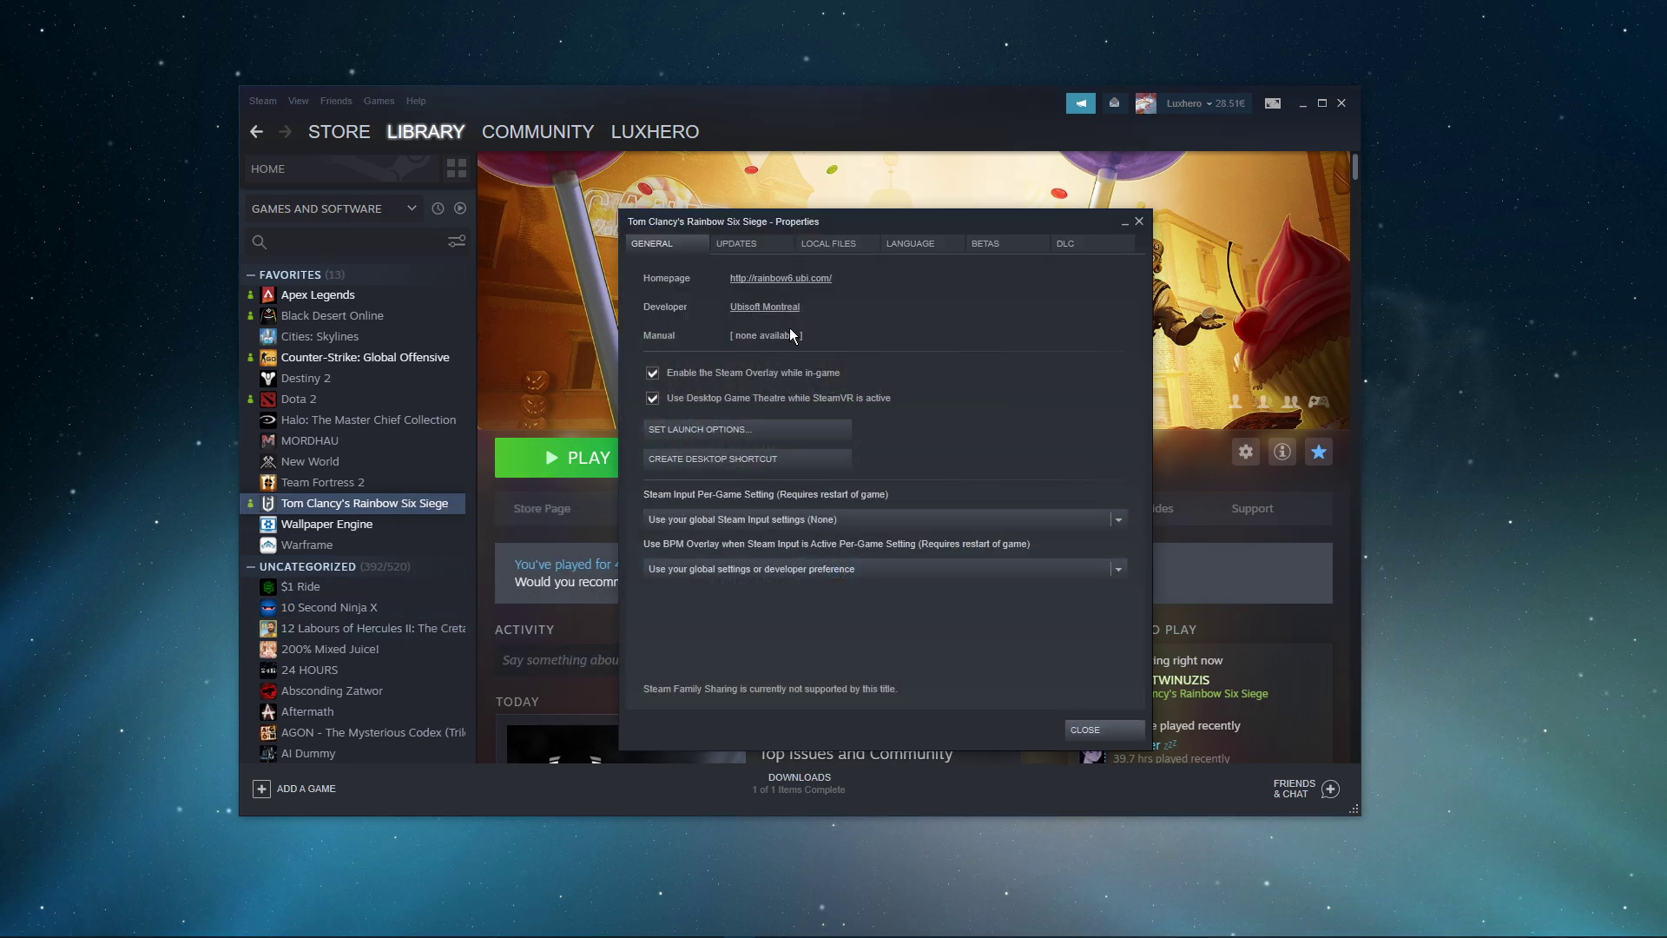
{"action": "left_click", "coordinate": [841, 244]}
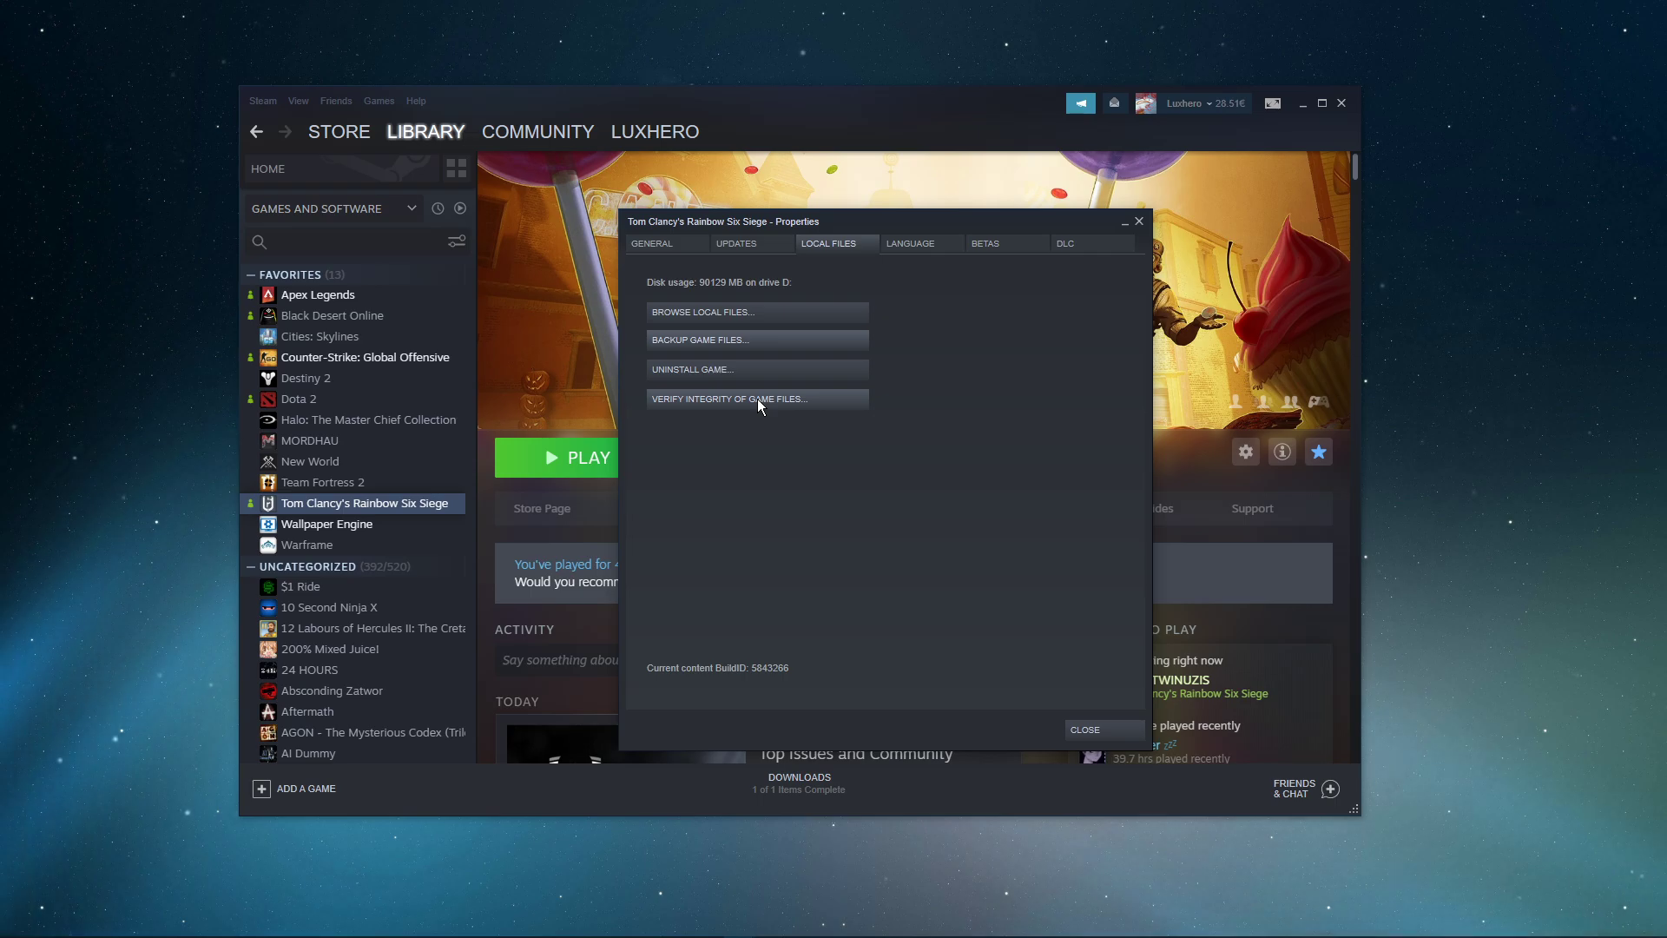
{"action": "left_click", "coordinate": [1096, 727]}
{"action": "left_click", "coordinate": [1338, 104]}
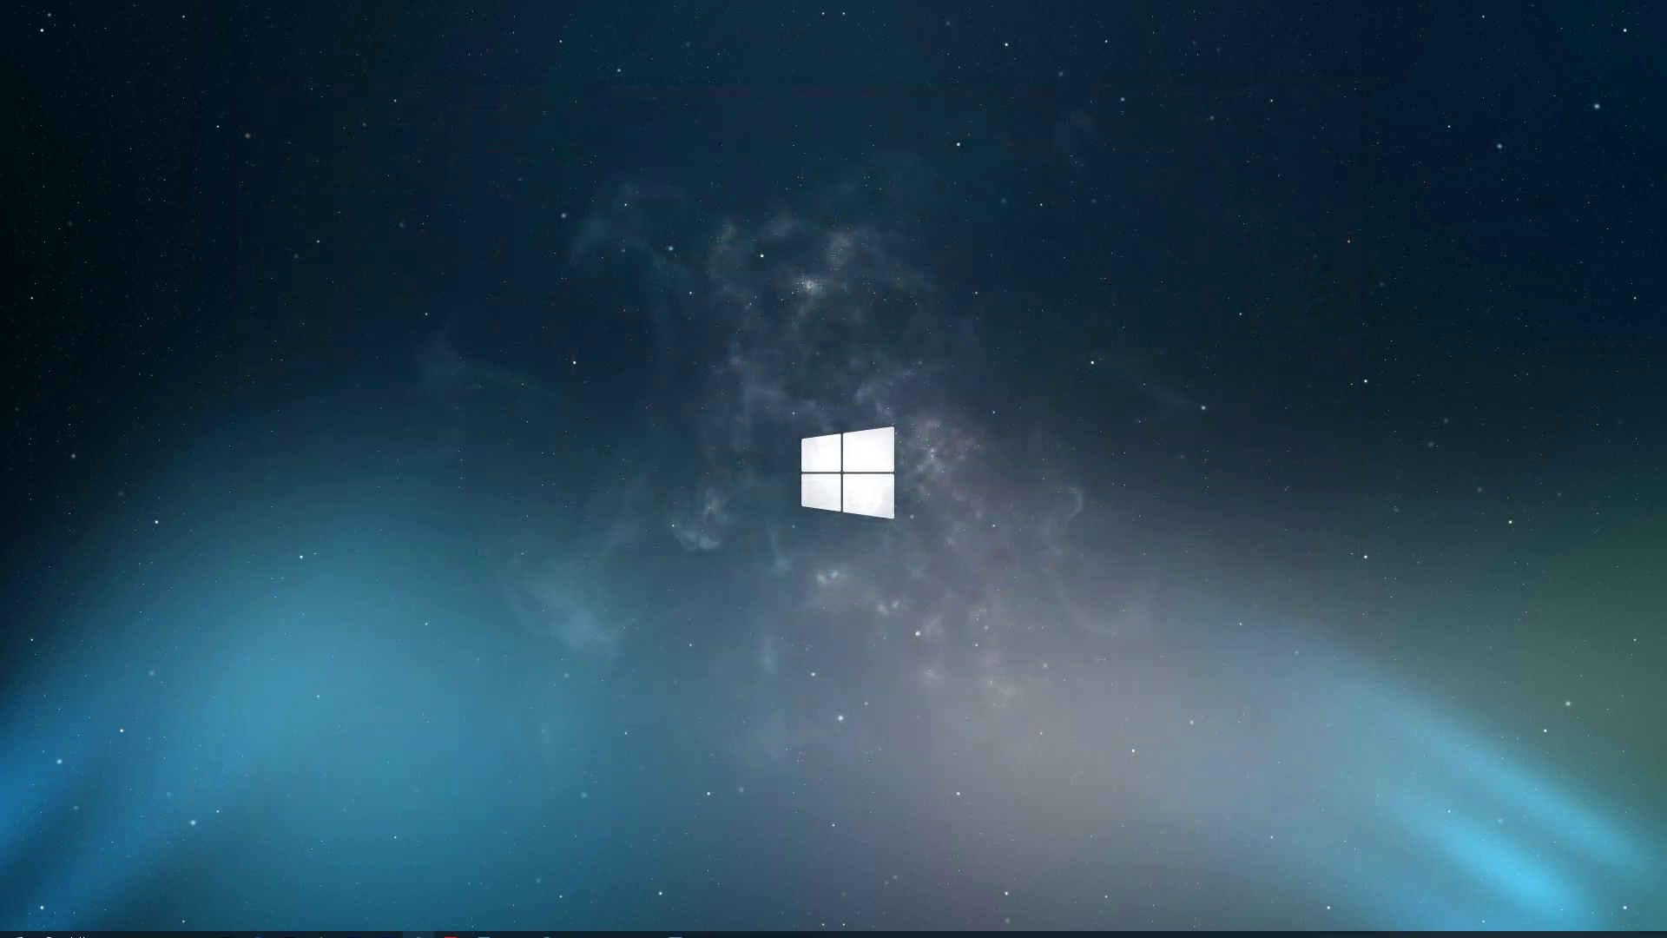
Confirm in GeForce Experience that Game Ready Driver 457.30 is the latest, then close it.
{"action": "left_click", "coordinate": [722, 931]}
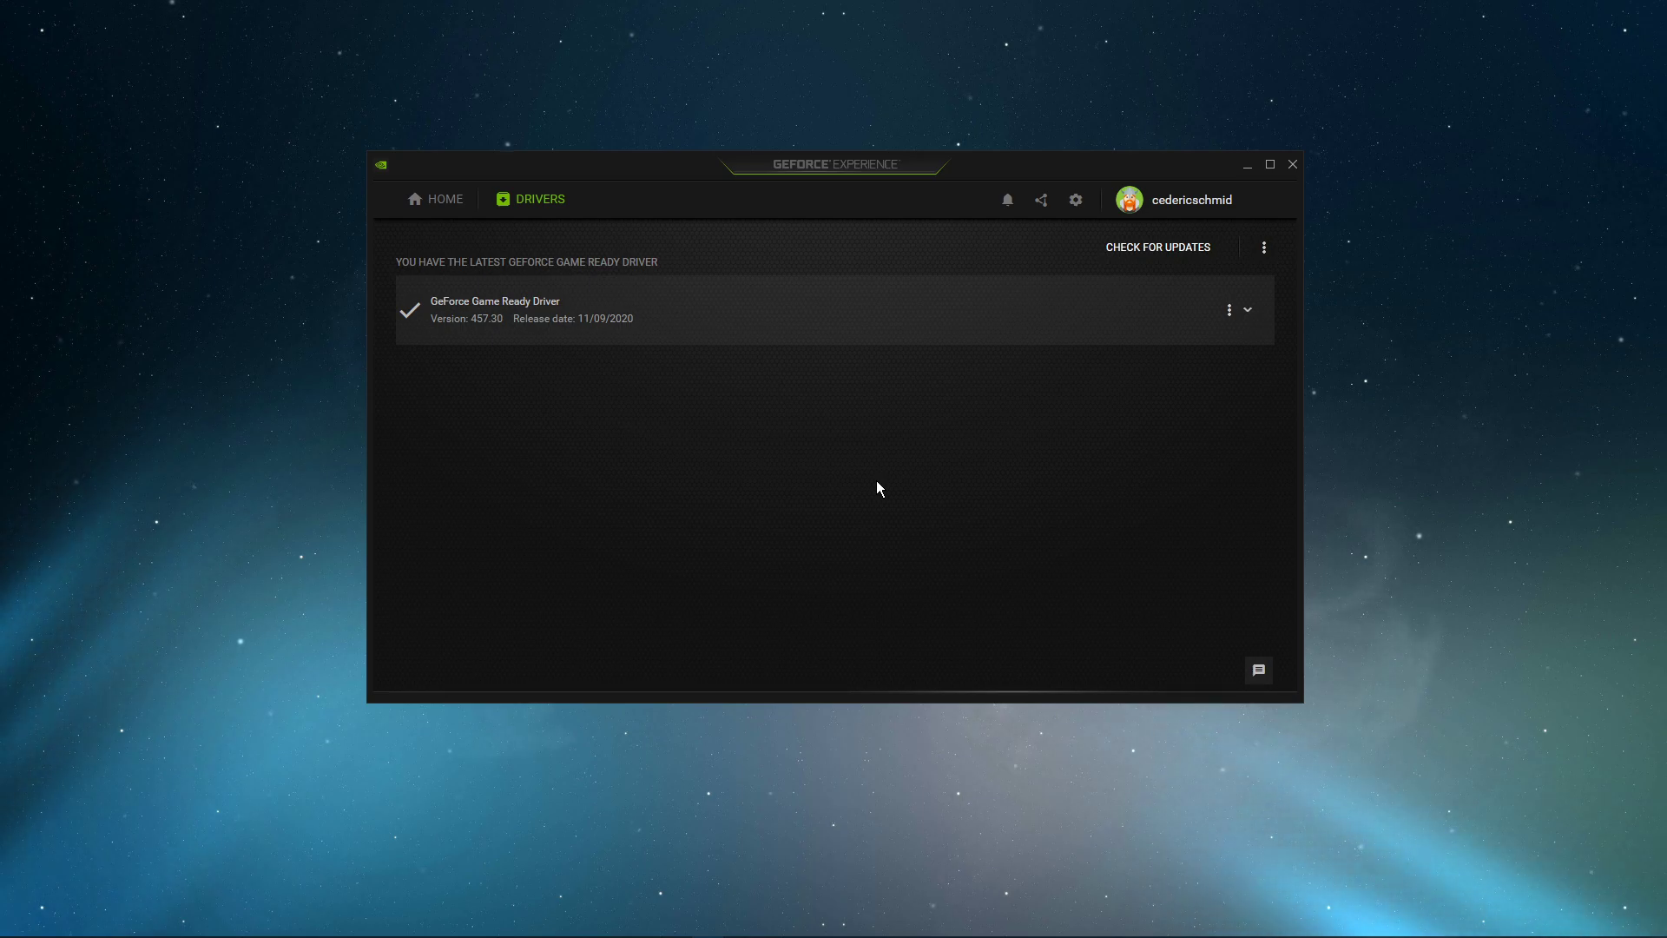
{"action": "left_click", "coordinate": [1228, 310]}
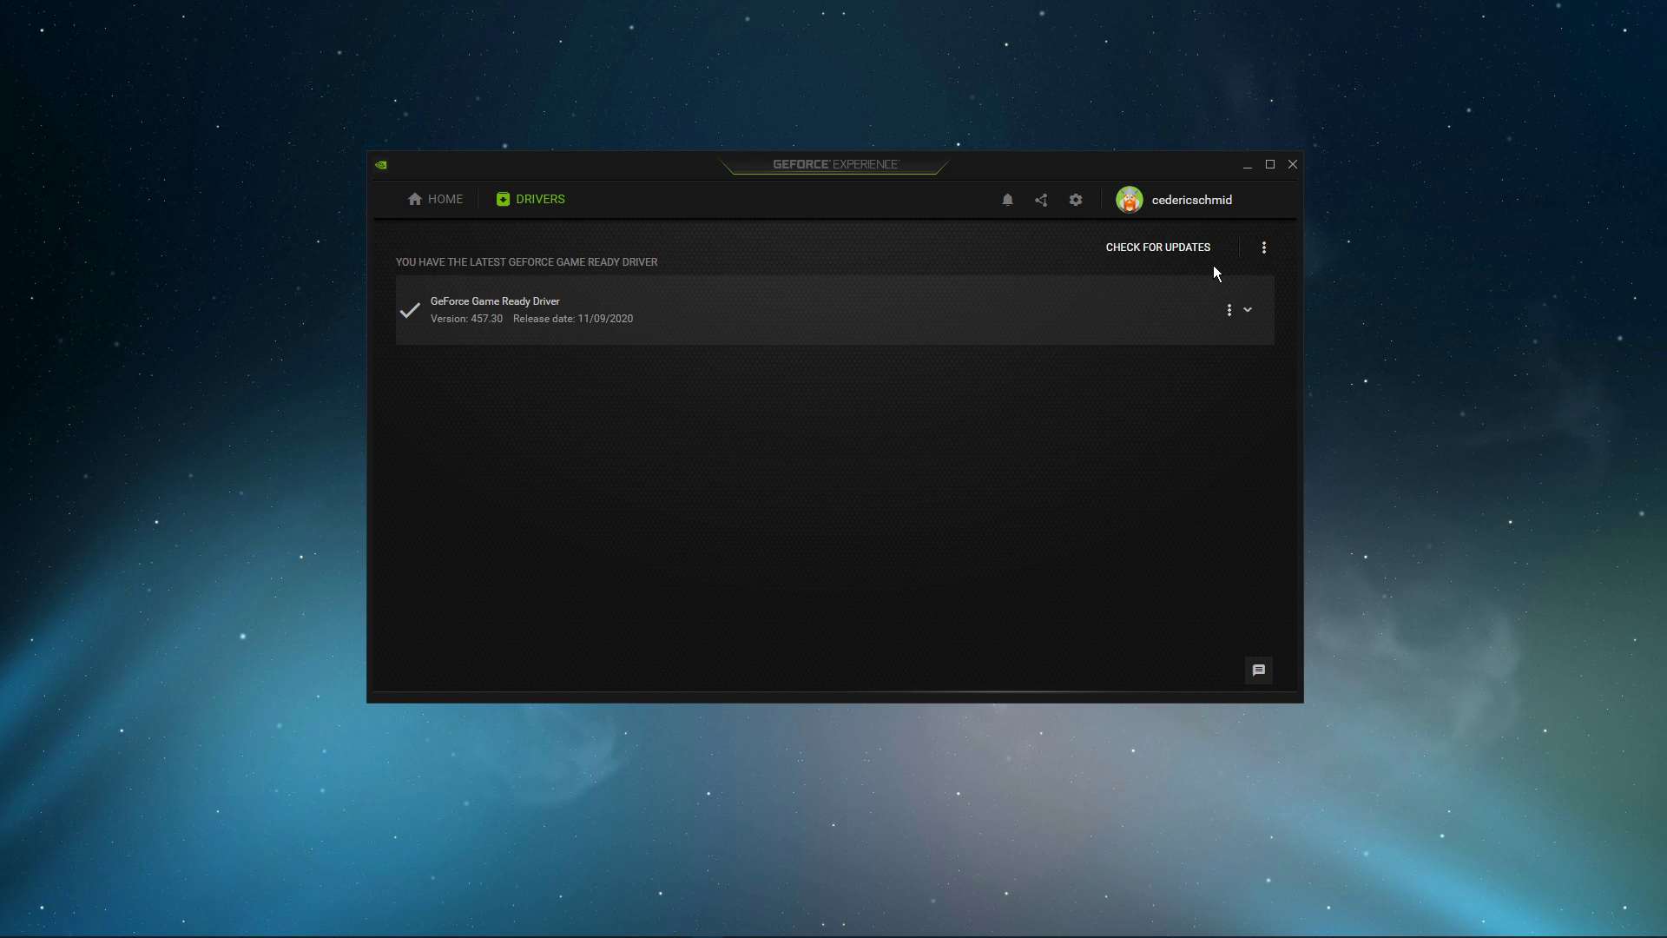
{"action": "left_click", "coordinate": [1292, 163]}
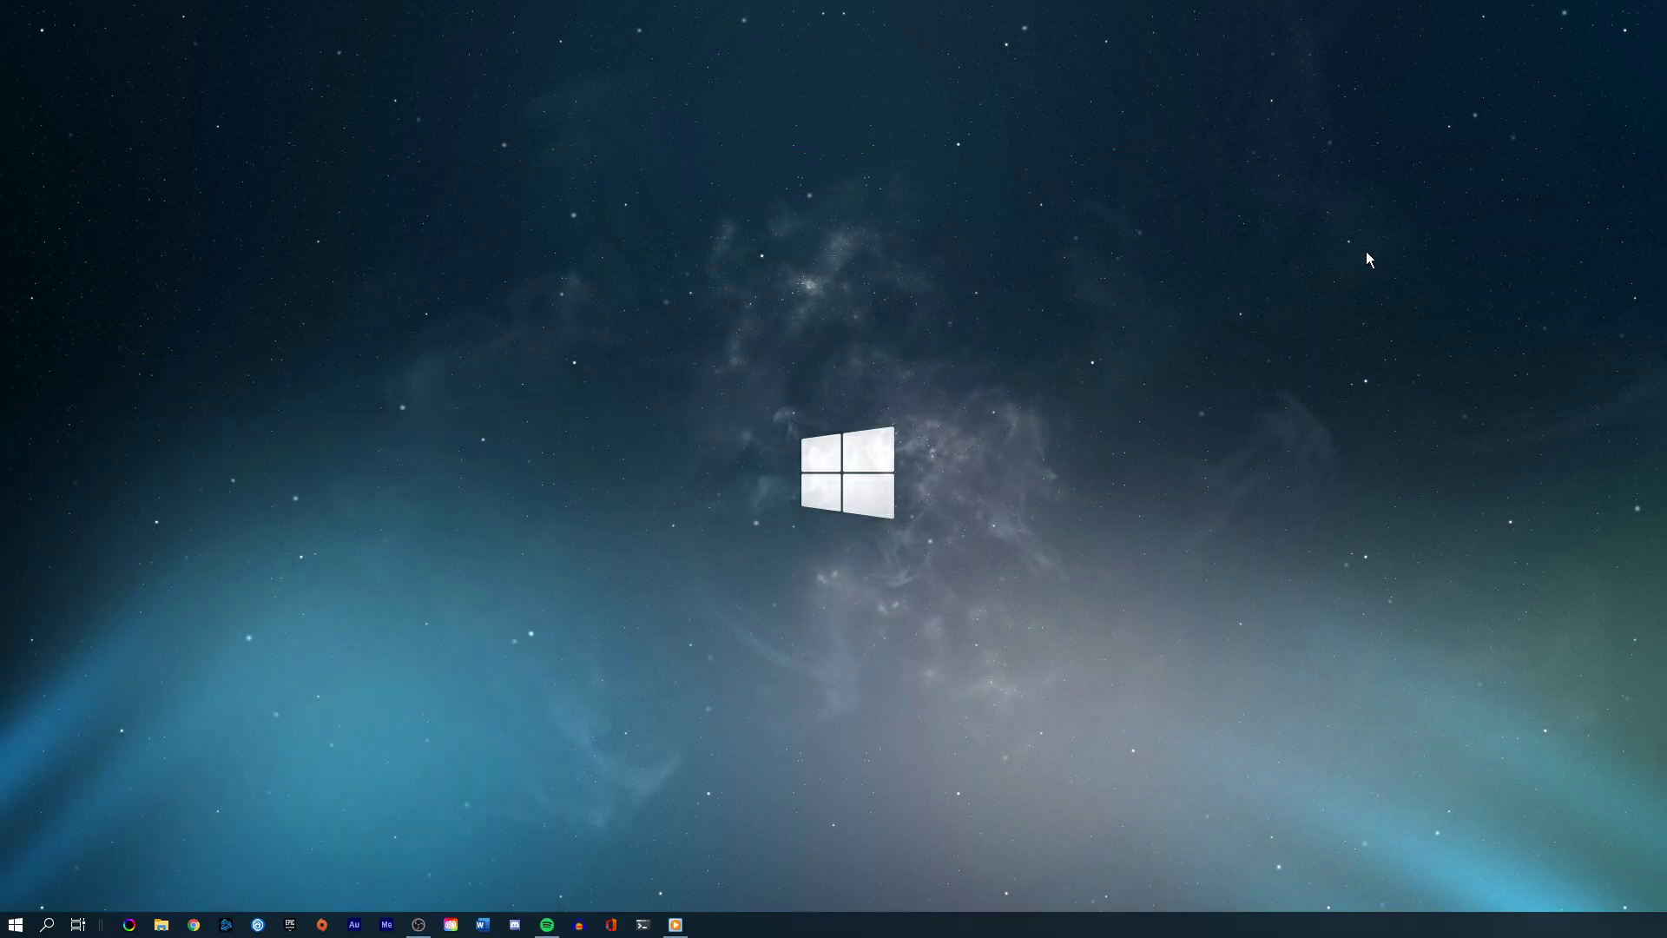
Search 'update' to reach Windows Update, run Check for updates, then close Settings.
{"action": "key", "text": "super"}
{"action": "type", "text": "update"}
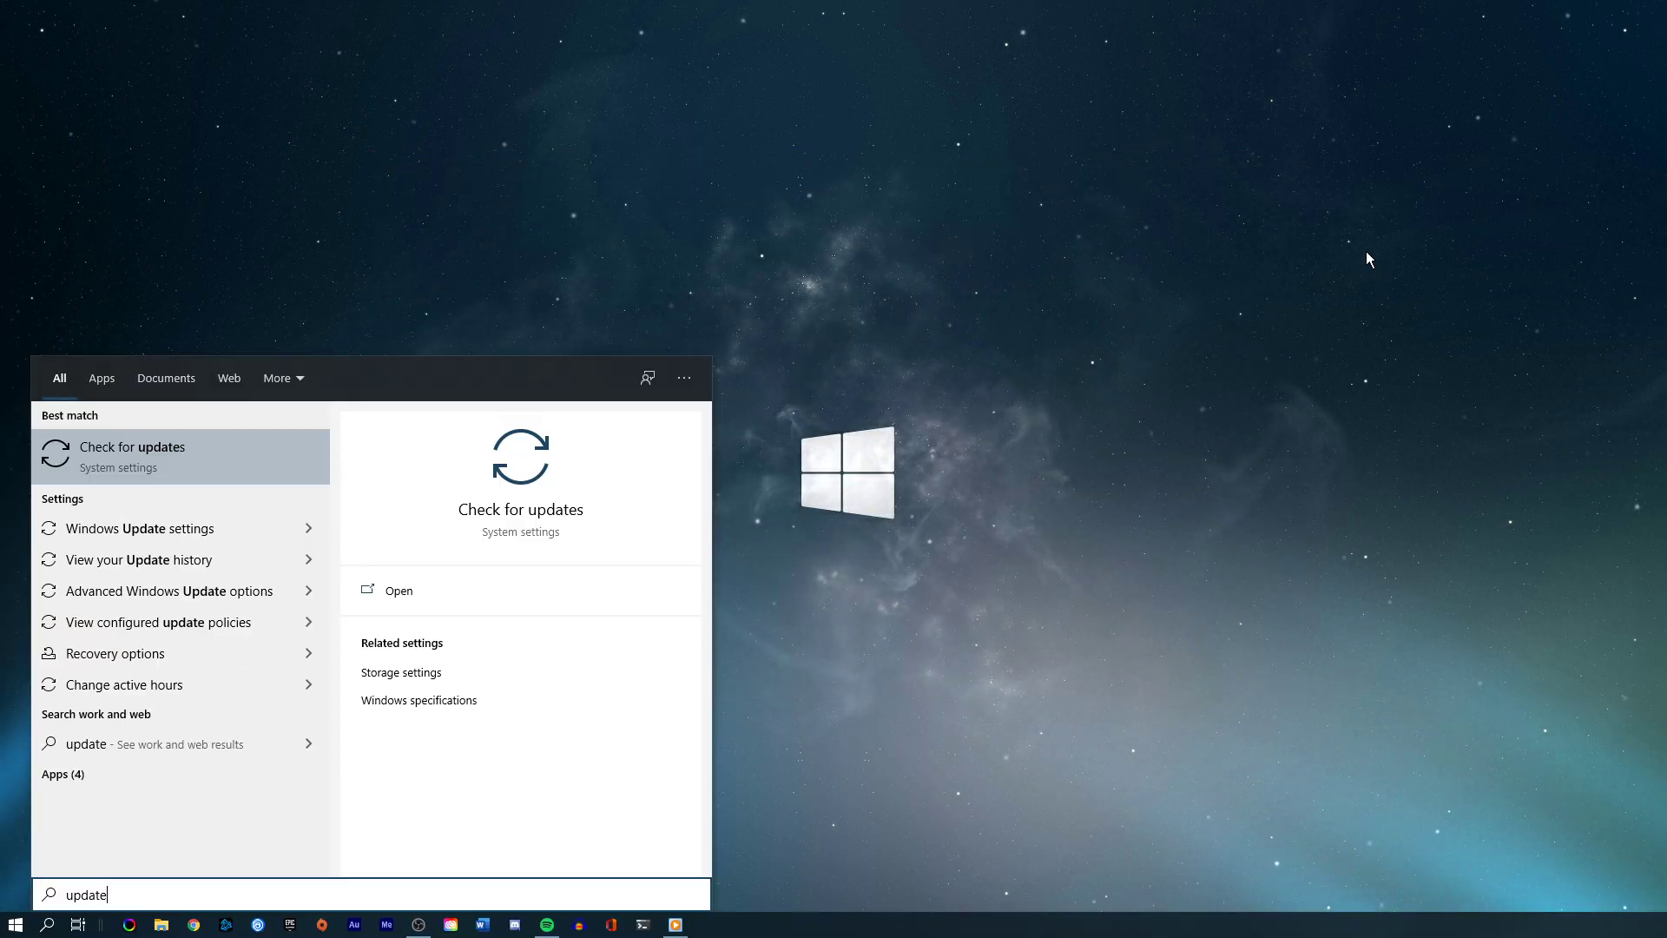
{"action": "key", "text": "Return"}
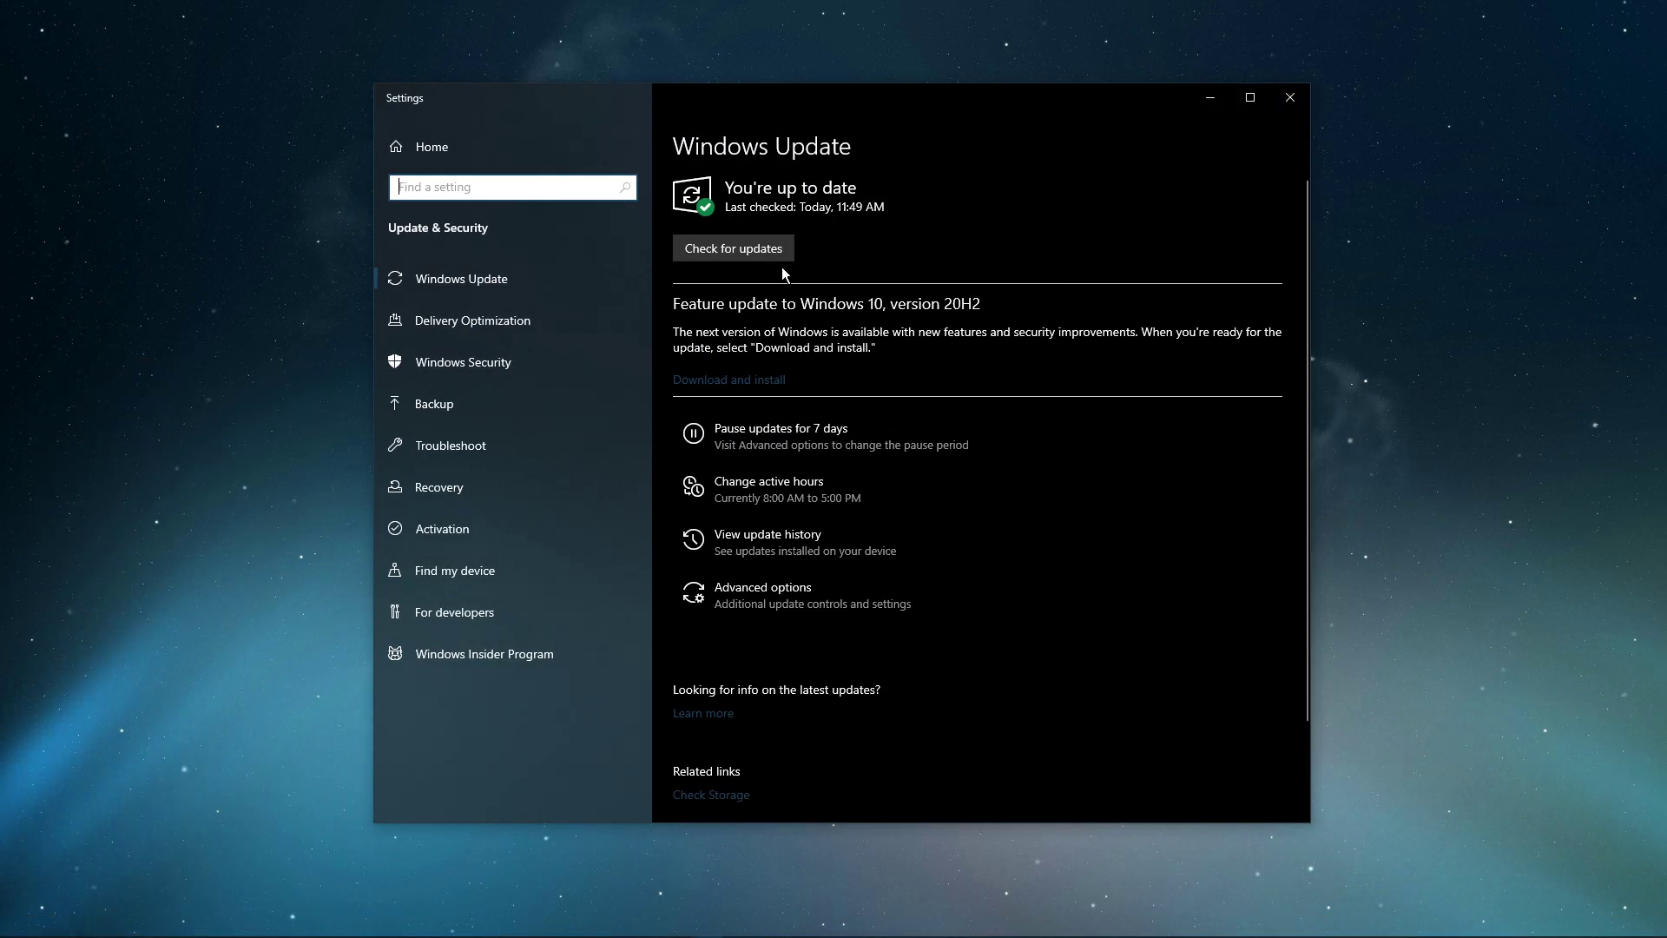
{"action": "left_click", "coordinate": [750, 245]}
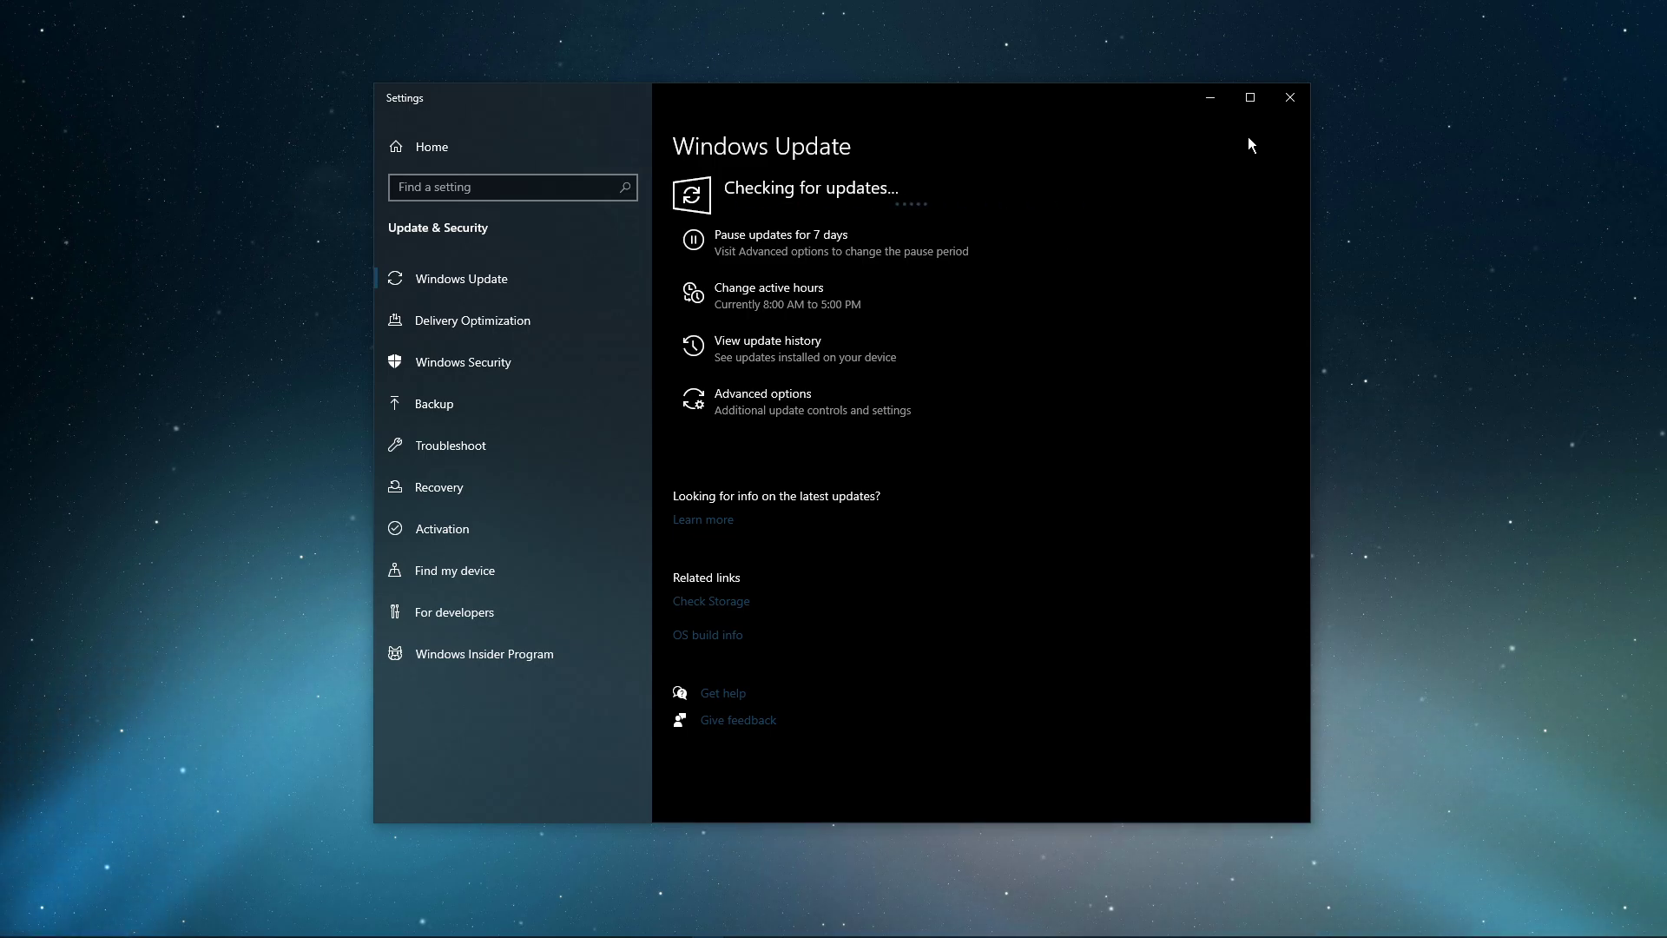
{"action": "left_click", "coordinate": [1292, 99]}
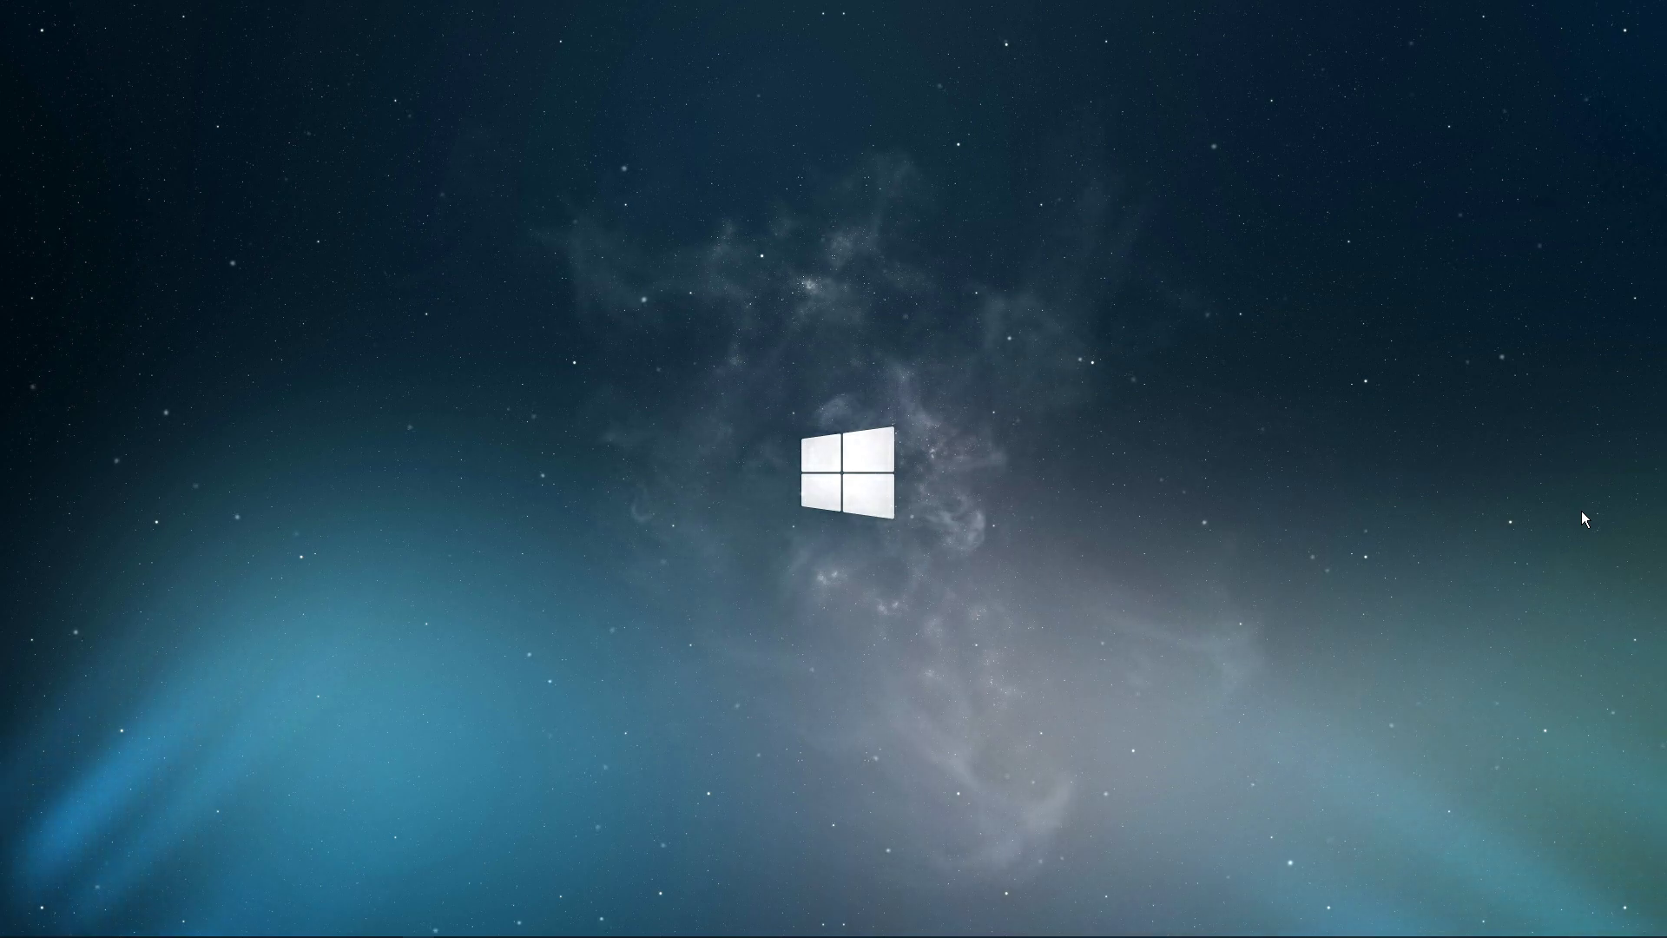
{"action": "key", "text": "super"}
{"action": "type", "text": "un"}
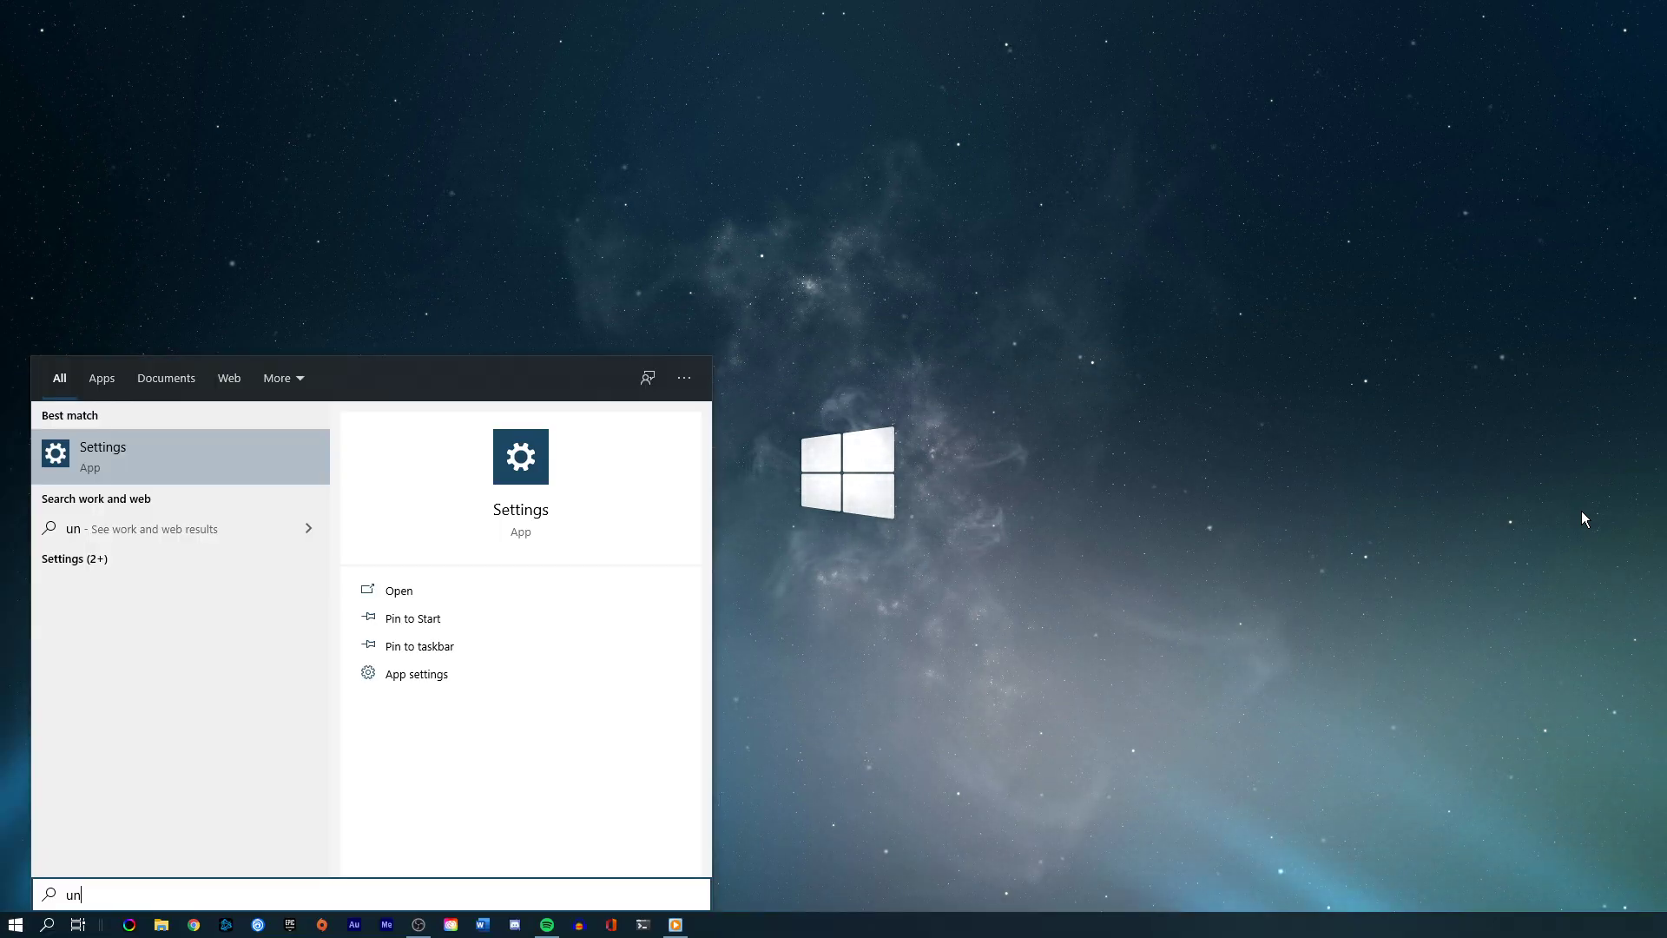
{"action": "type", "text": "install"}
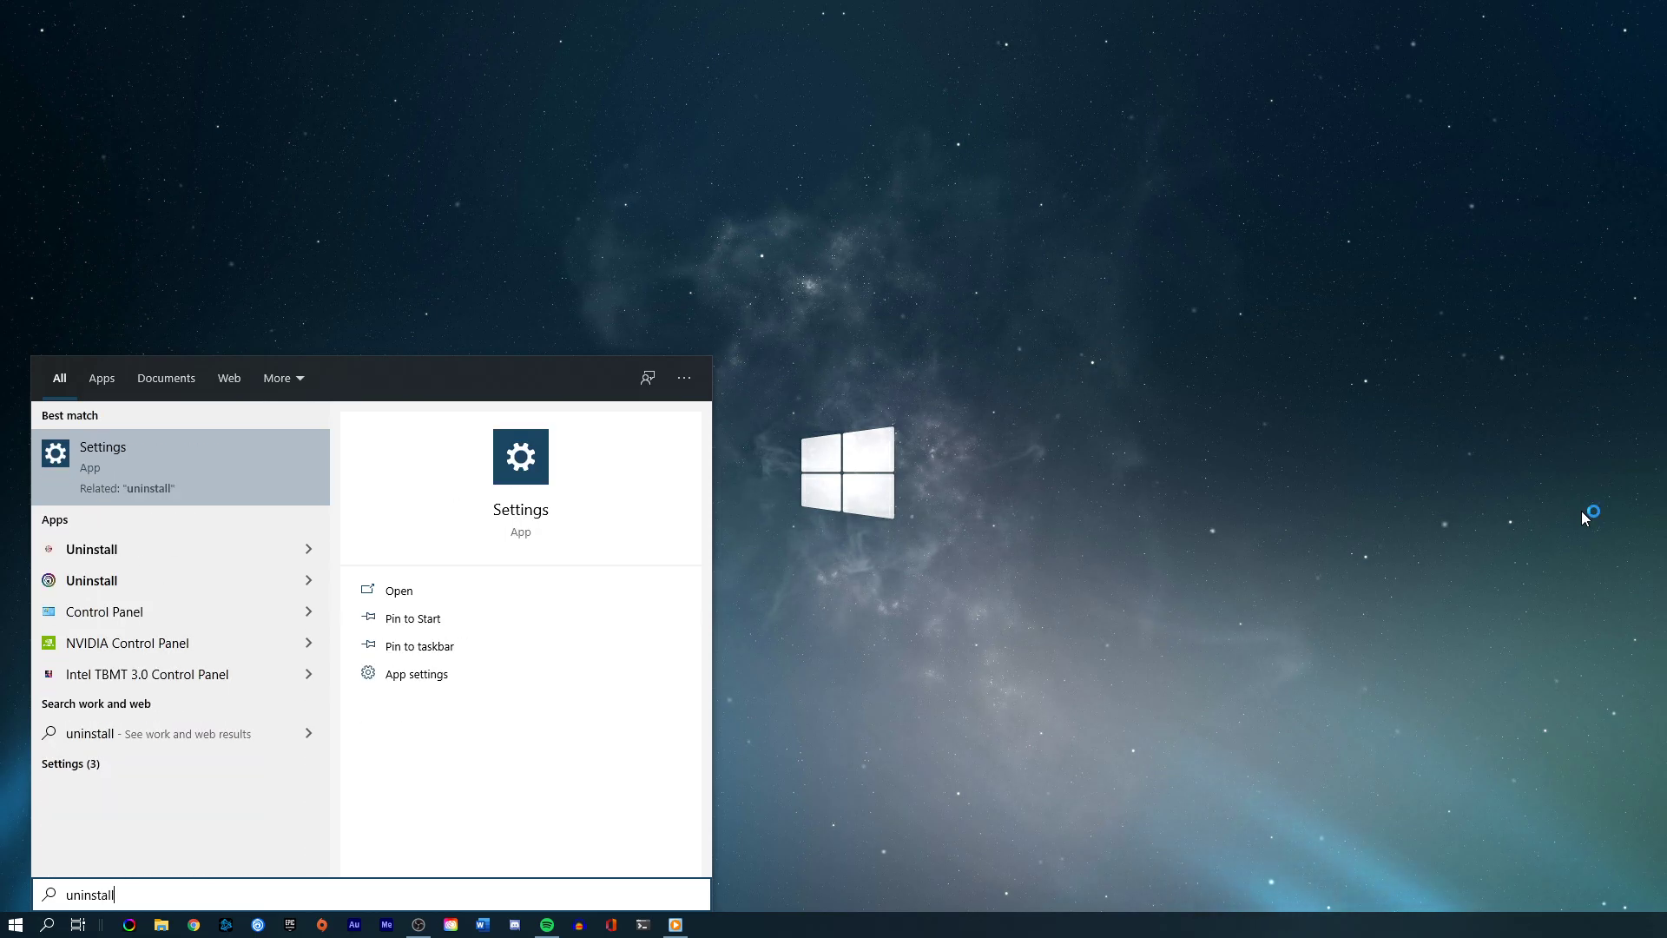
{"action": "key", "text": "BackSpace"}
{"action": "key", "text": "BackSpace"}
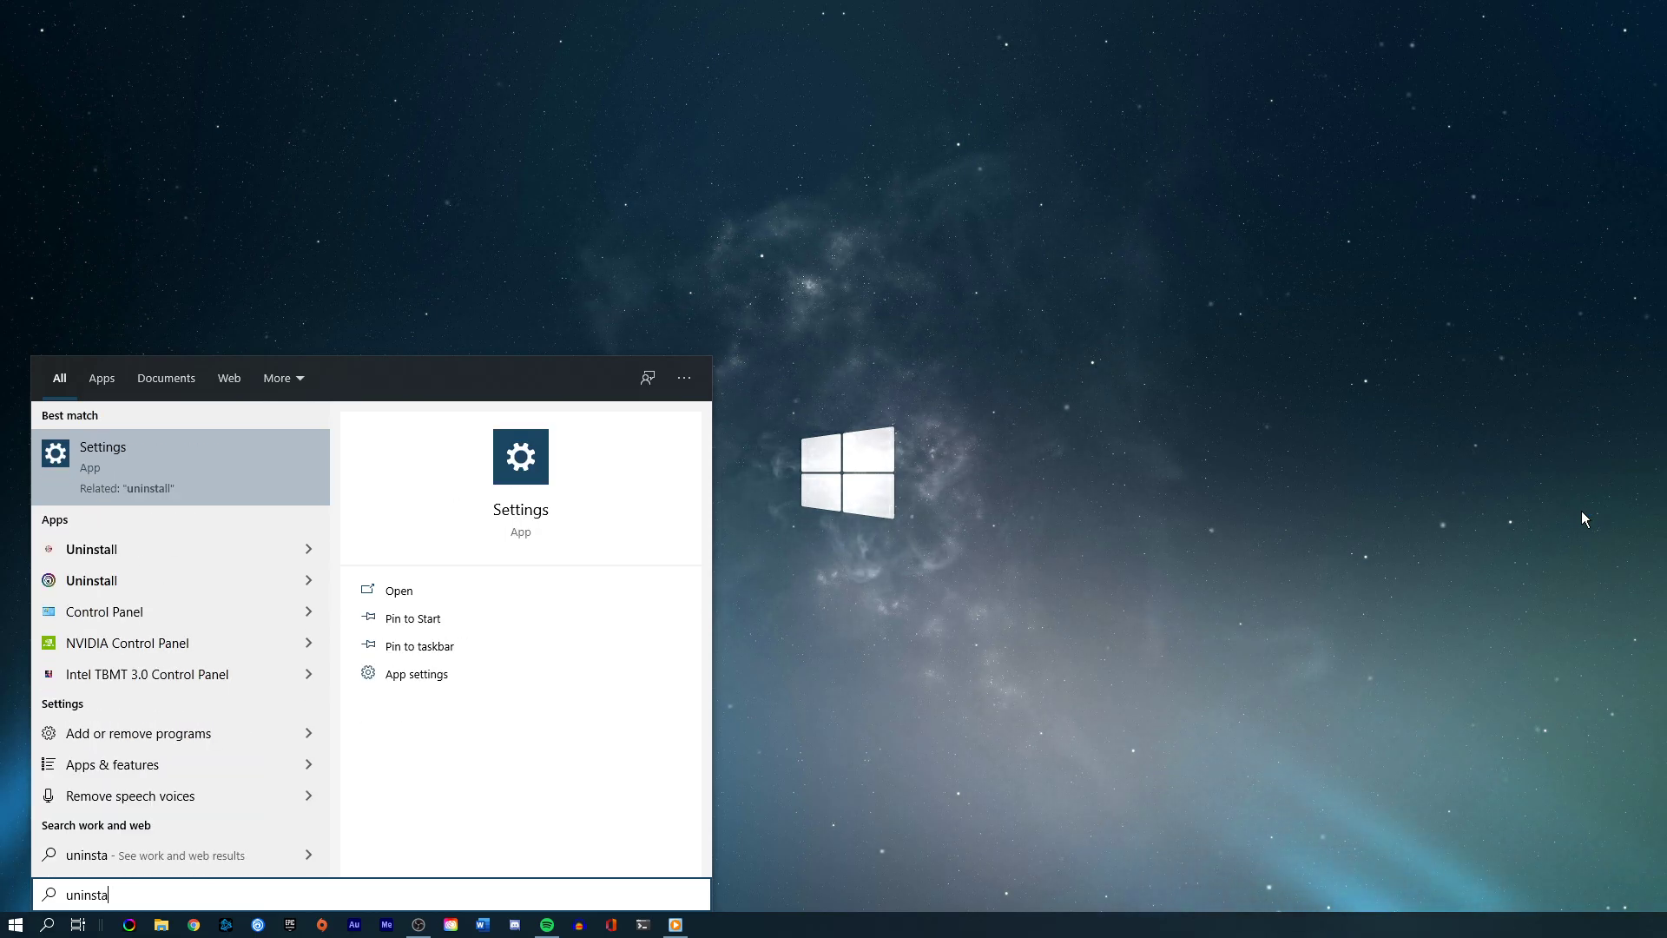
{"action": "key", "text": "BackSpace"}
{"action": "key", "text": "BackSpace"}
{"action": "key", "text": "BackSpace"}
{"action": "key", "text": "BackSpace"}
{"action": "key", "text": "BackSpace"}
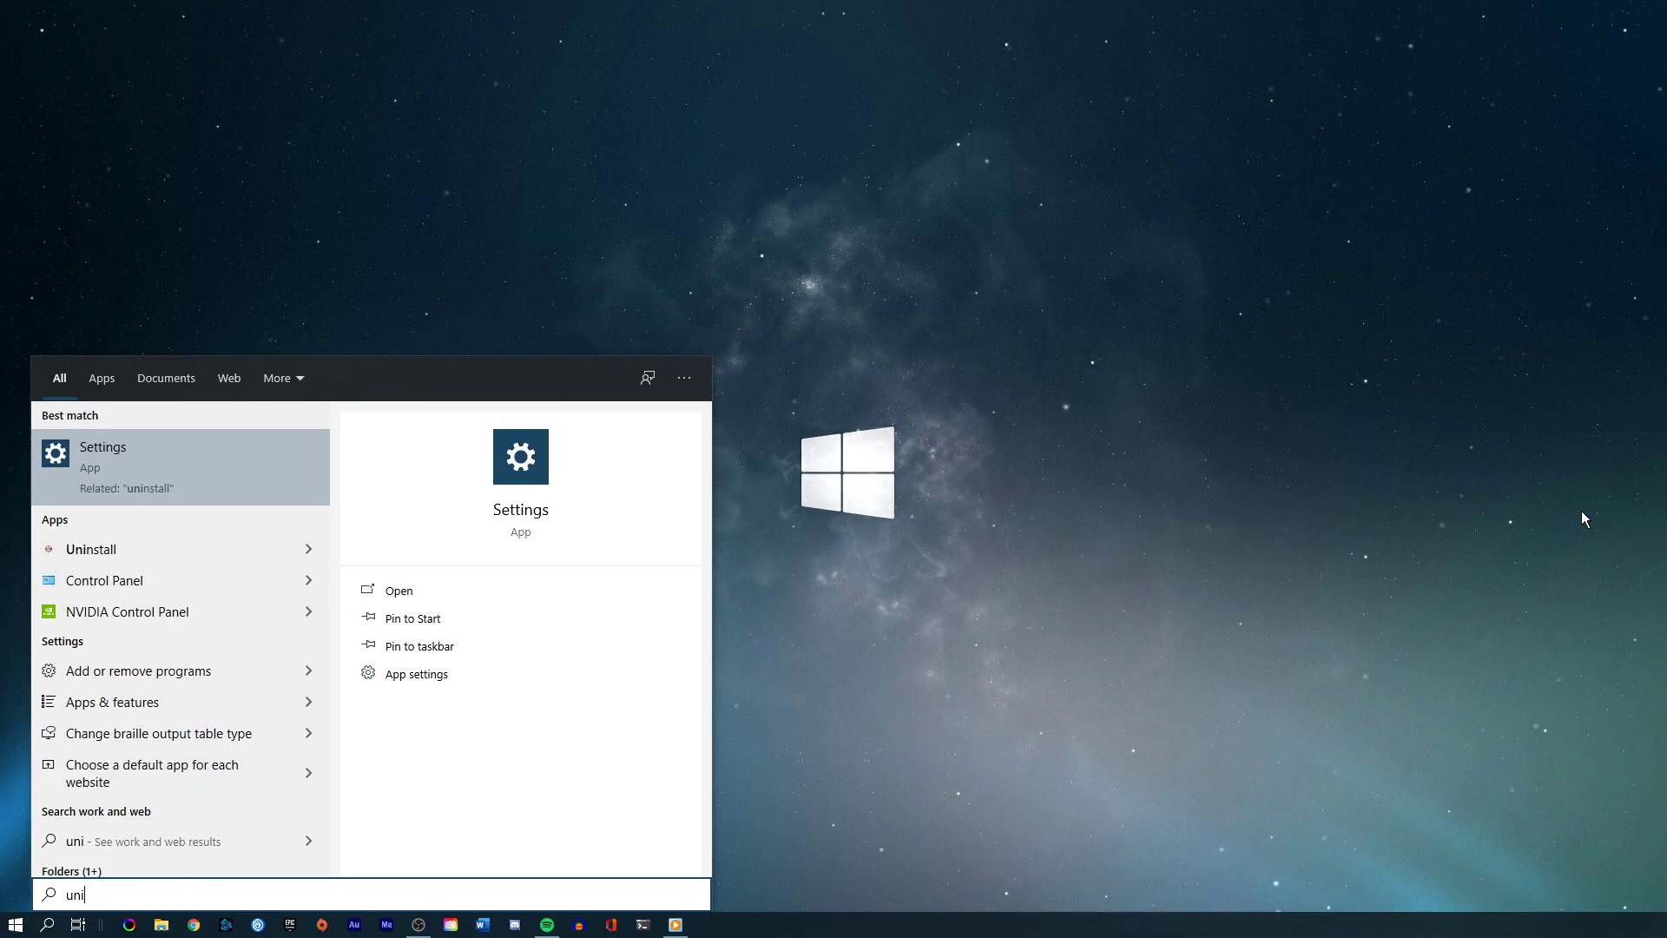
{"action": "key", "text": "BackSpace"}
{"action": "key", "text": "BackSpace"}
{"action": "key", "text": "Escape"}
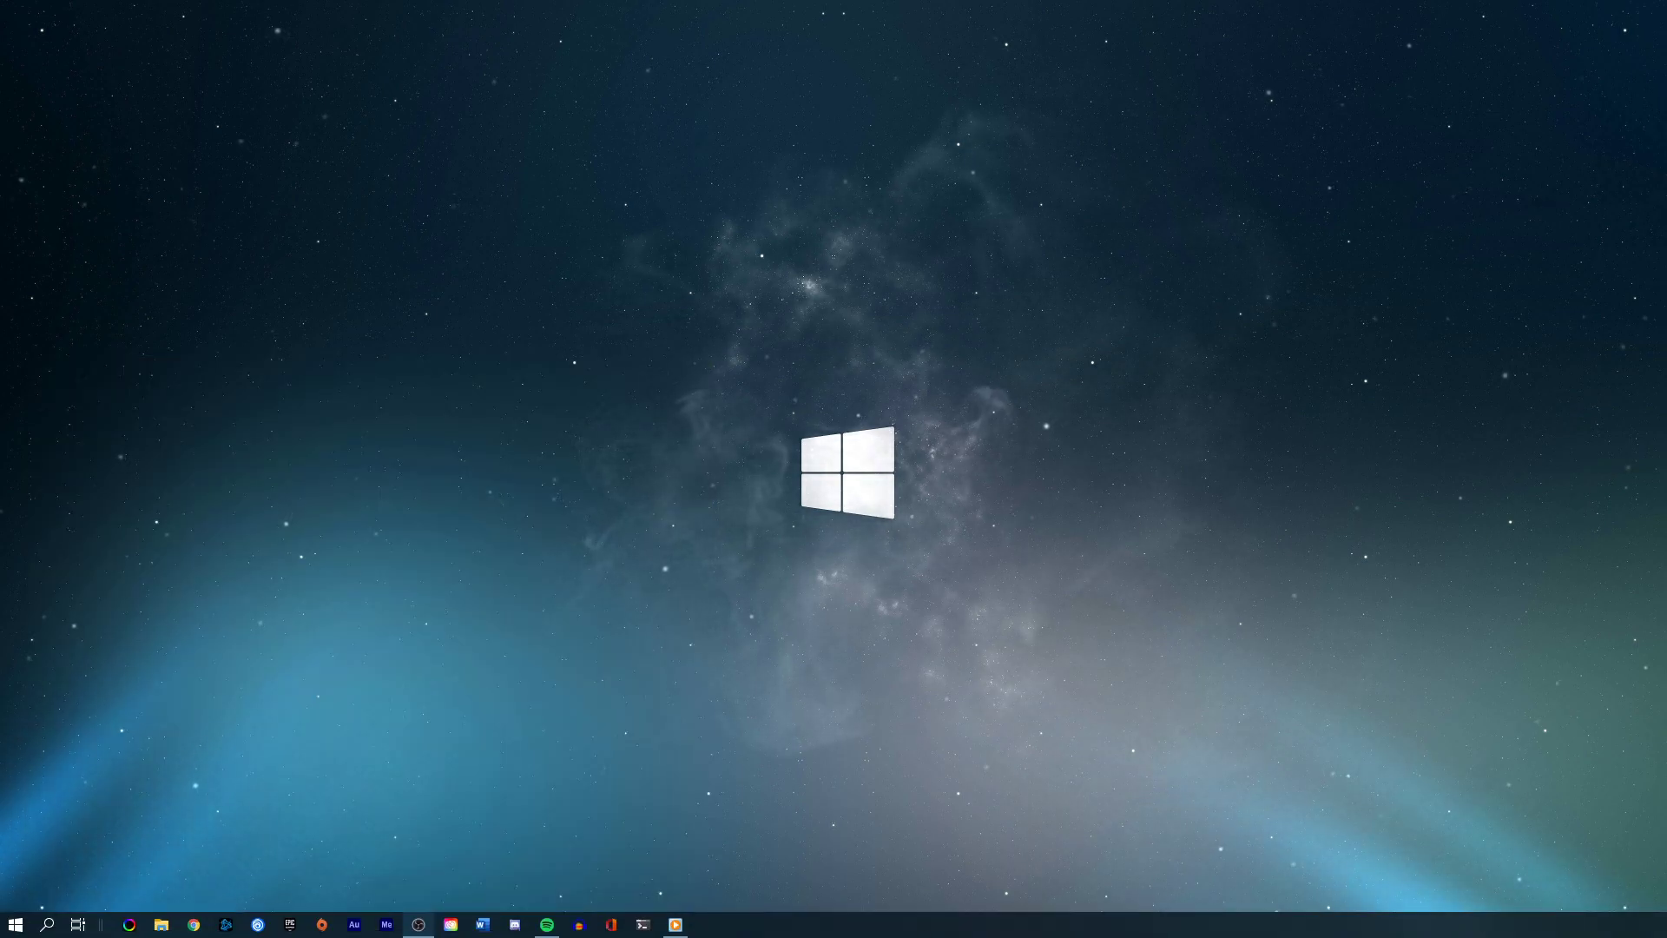
{"action": "right_click", "coordinate": [925, 928]}
{"action": "left_click", "coordinate": [954, 842]}
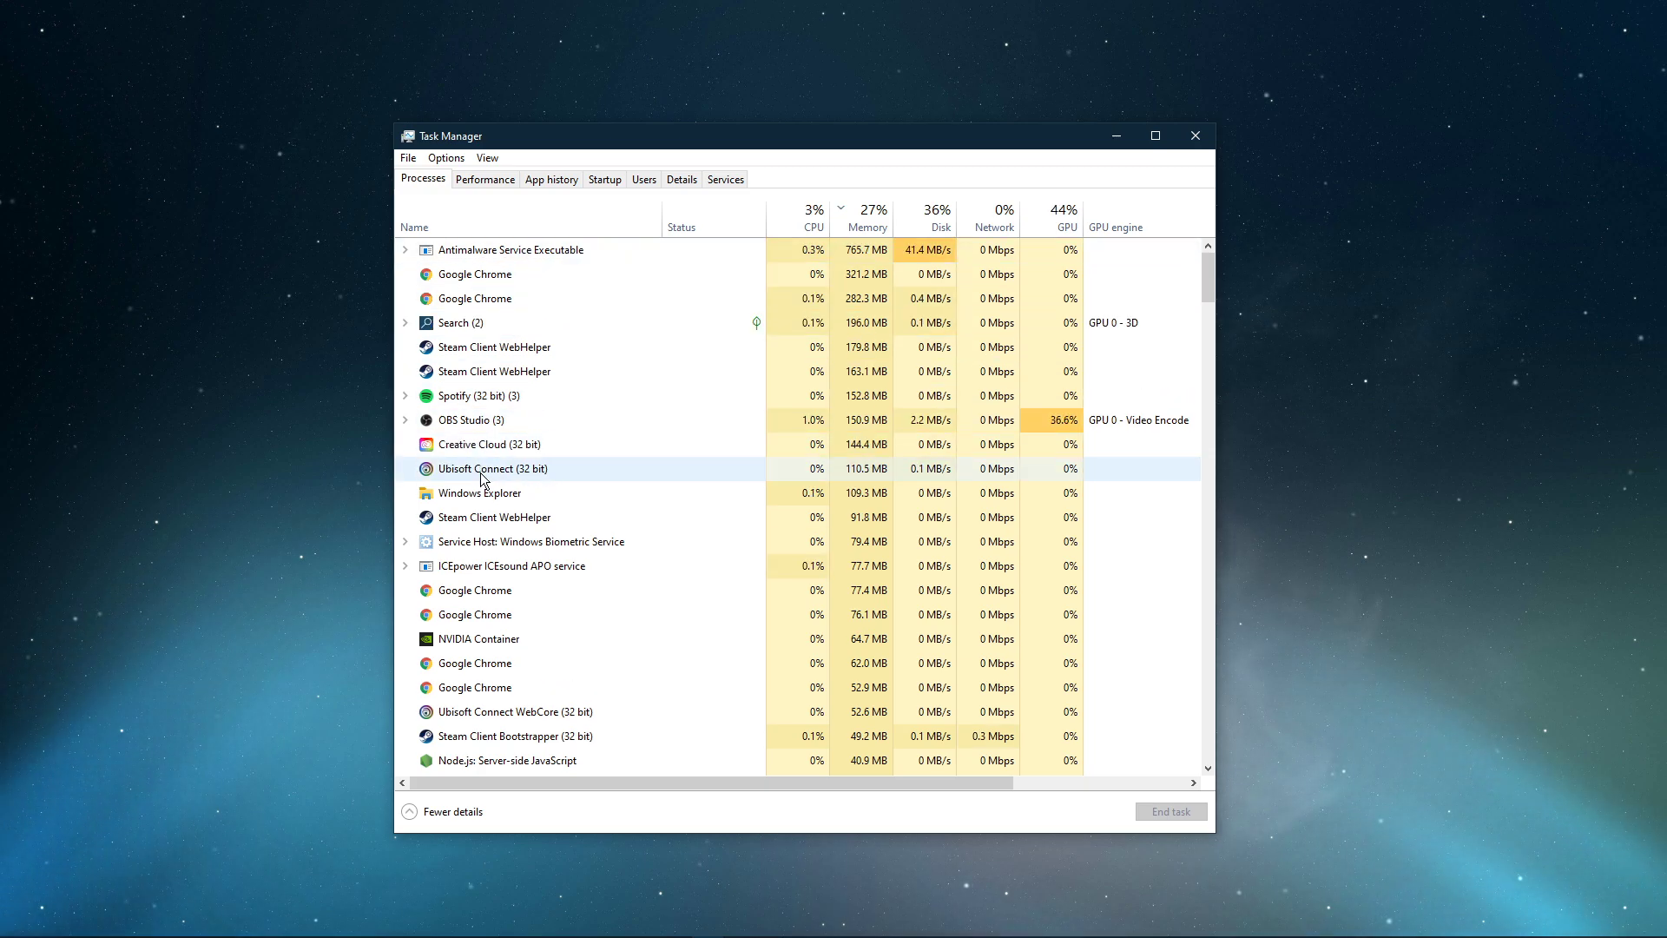
{"action": "right_click", "coordinate": [469, 460]}
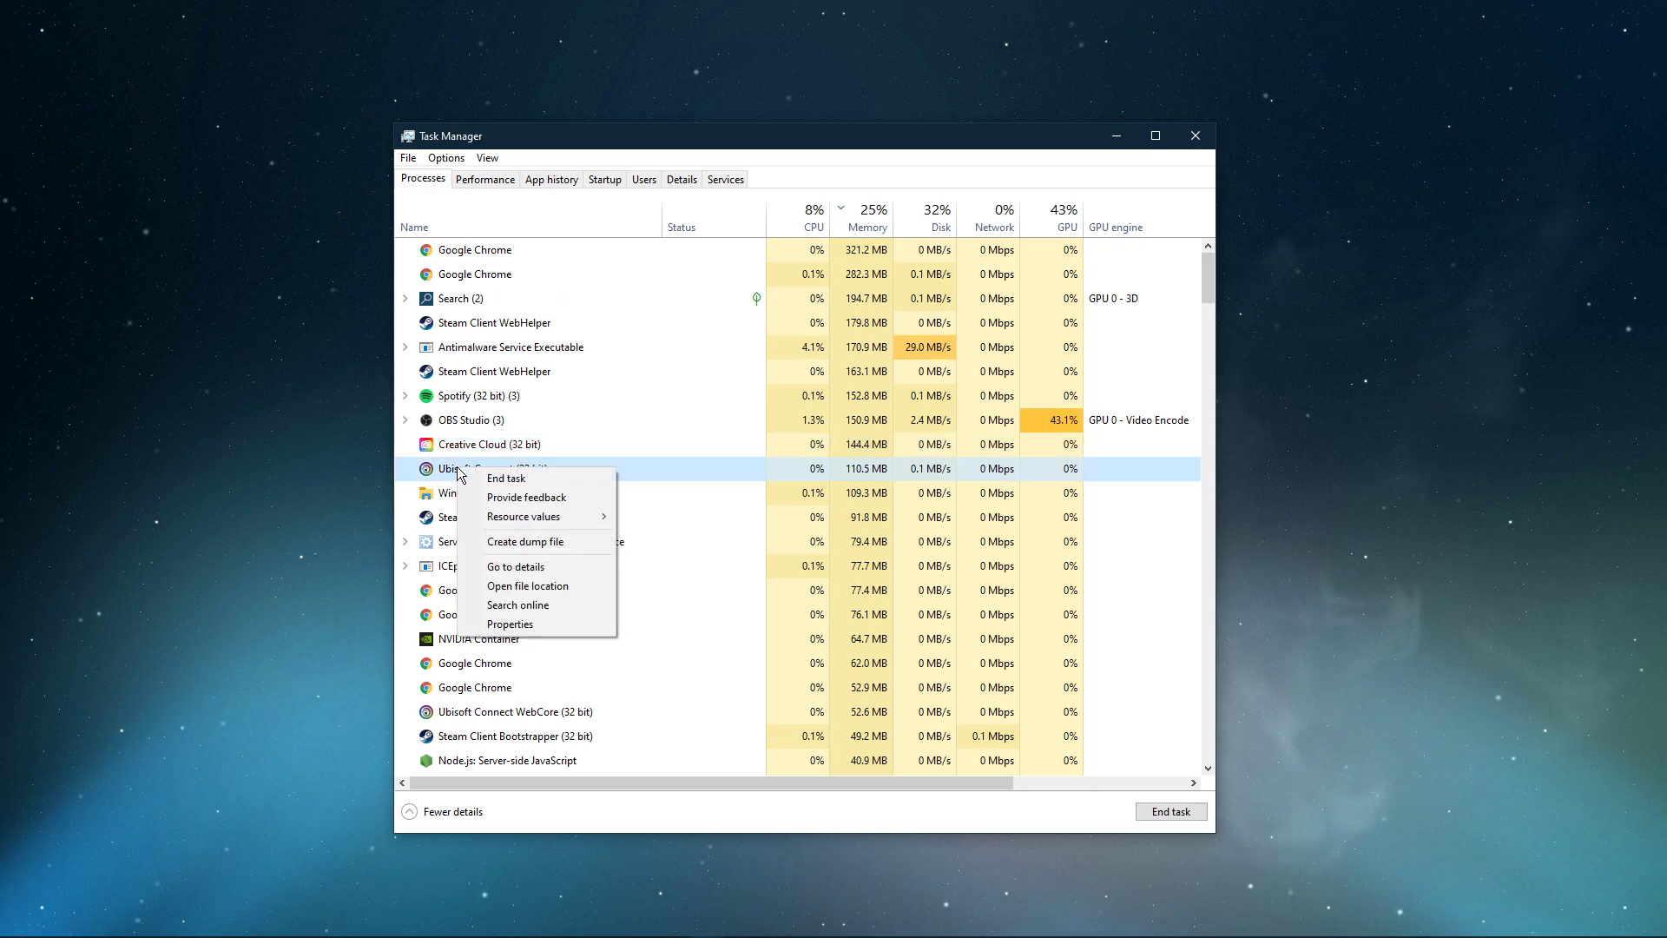
{"action": "left_click", "coordinate": [473, 421]}
{"action": "right_click", "coordinate": [470, 422]}
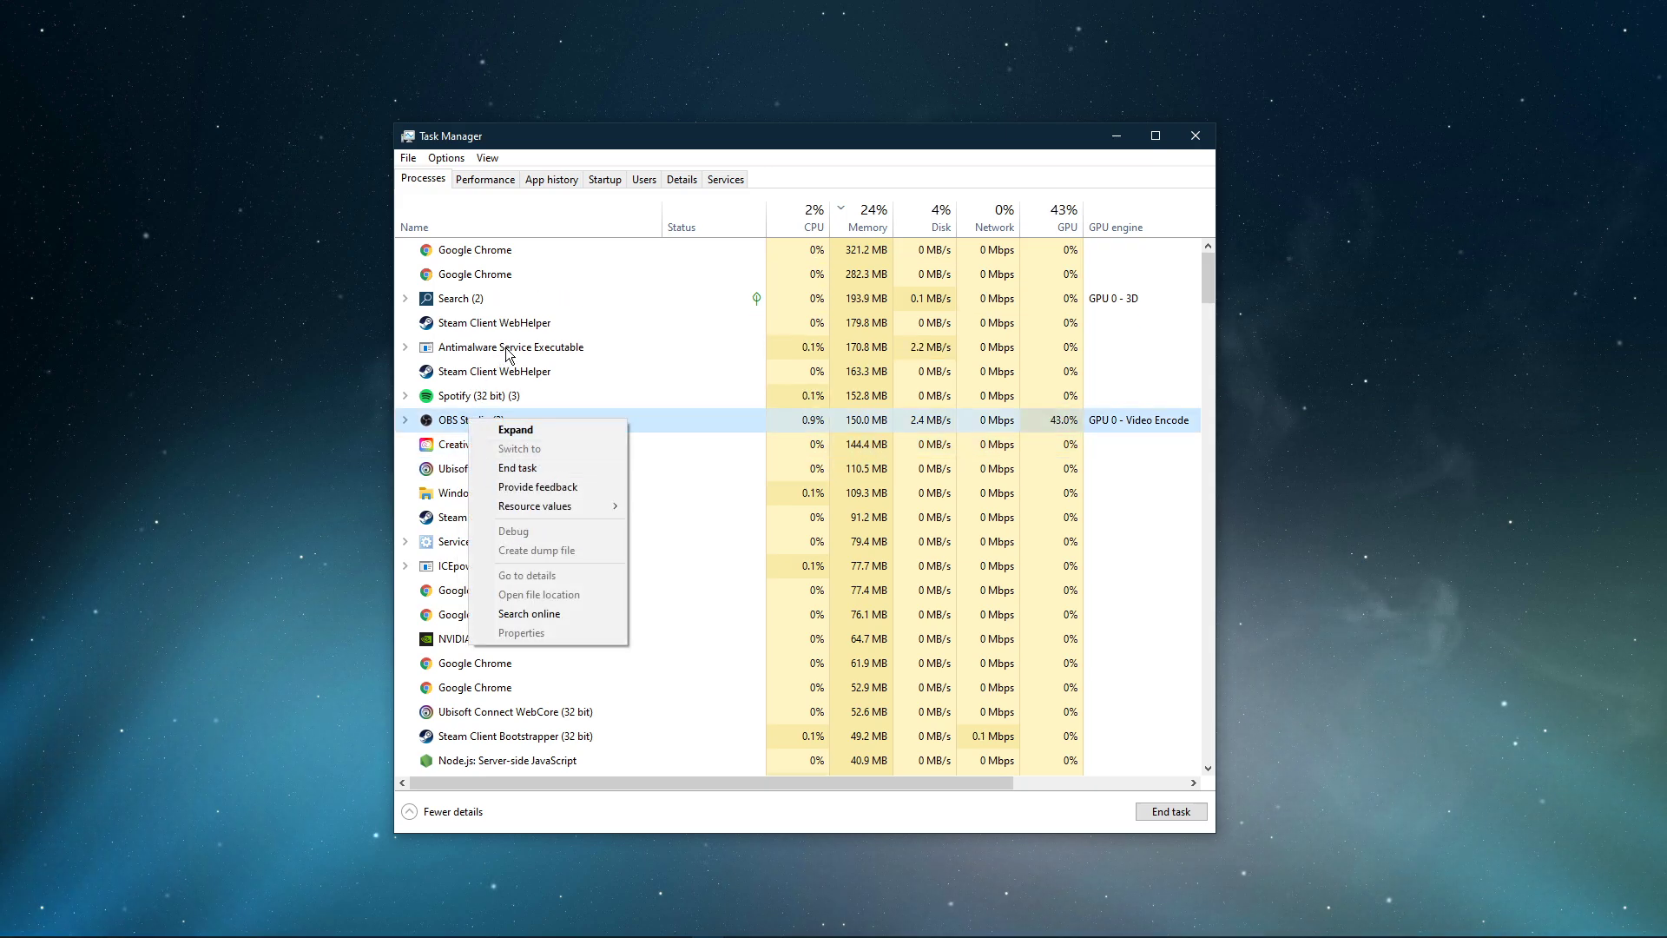
{"action": "left_click", "coordinate": [475, 331]}
{"action": "right_click", "coordinate": [476, 331]}
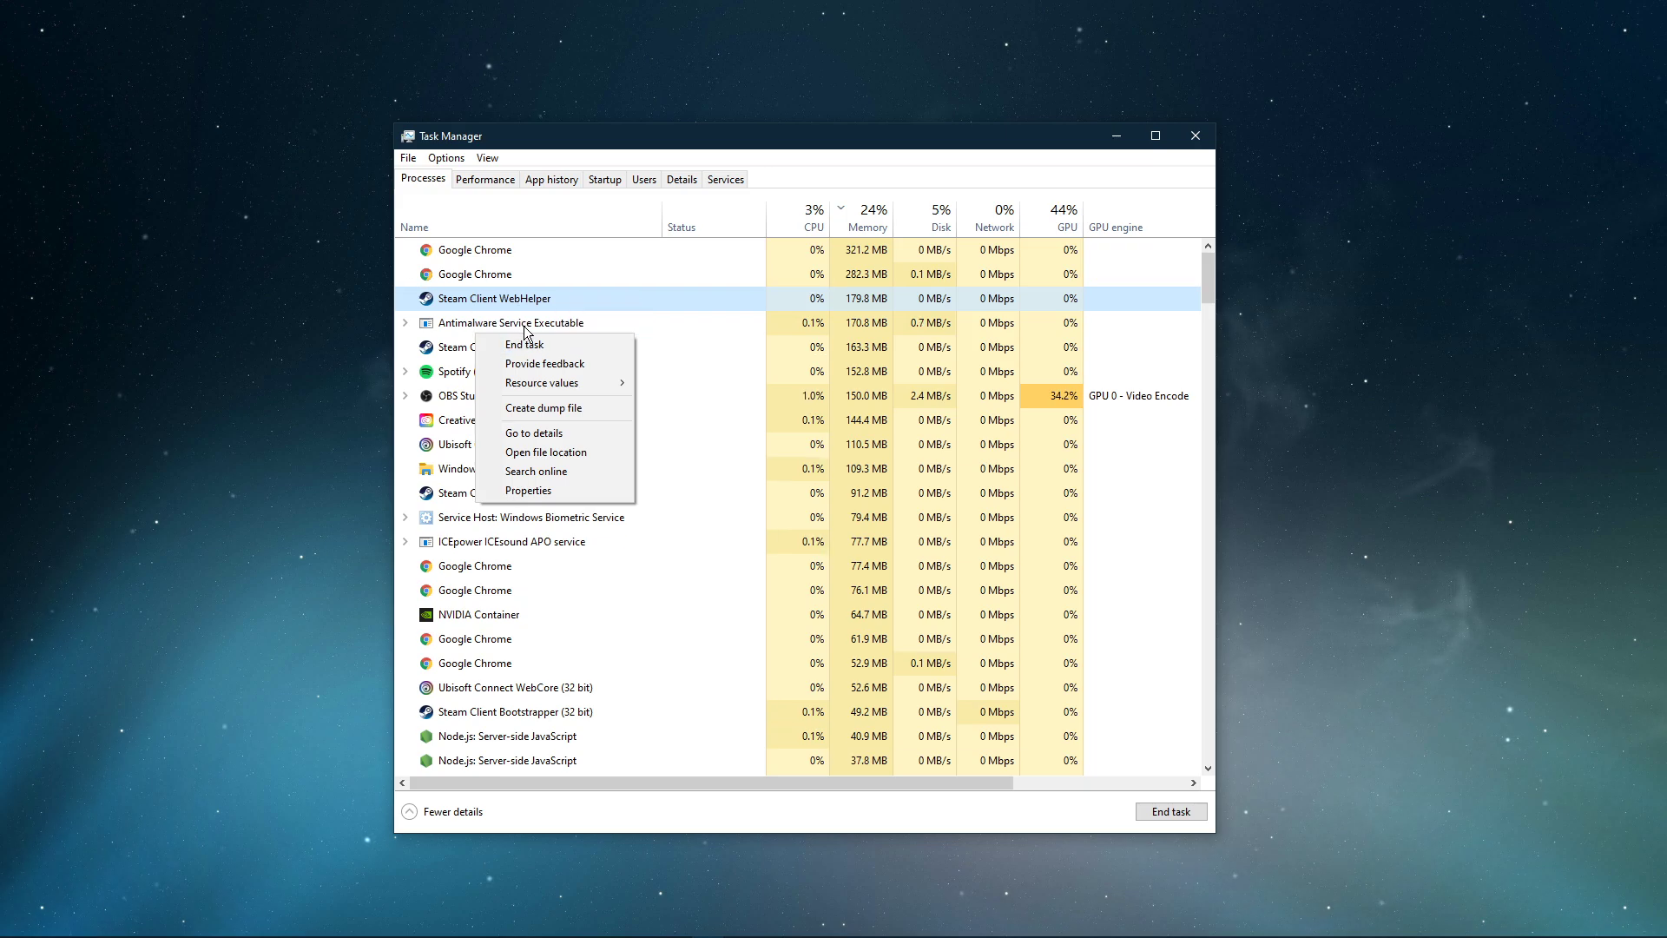
{"action": "left_click", "coordinate": [524, 326]}
{"action": "scroll", "coordinate": [522, 325], "scroll_direction": "down", "scroll_amount": 2}
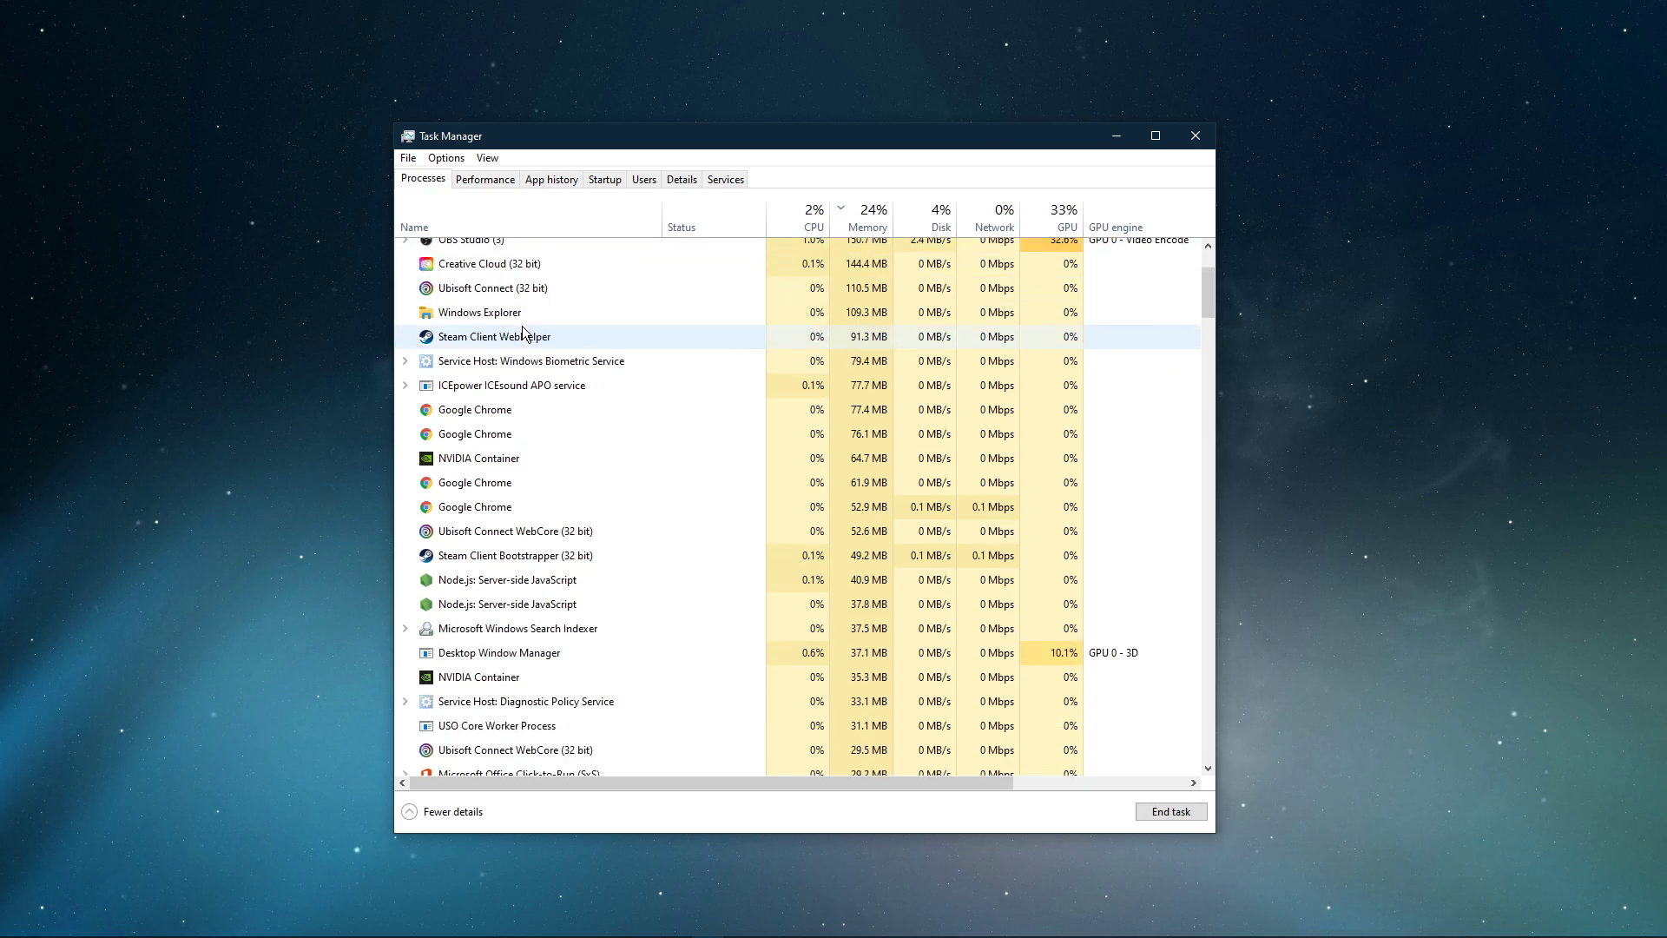
{"action": "scroll", "coordinate": [523, 325], "scroll_direction": "down", "scroll_amount": 3}
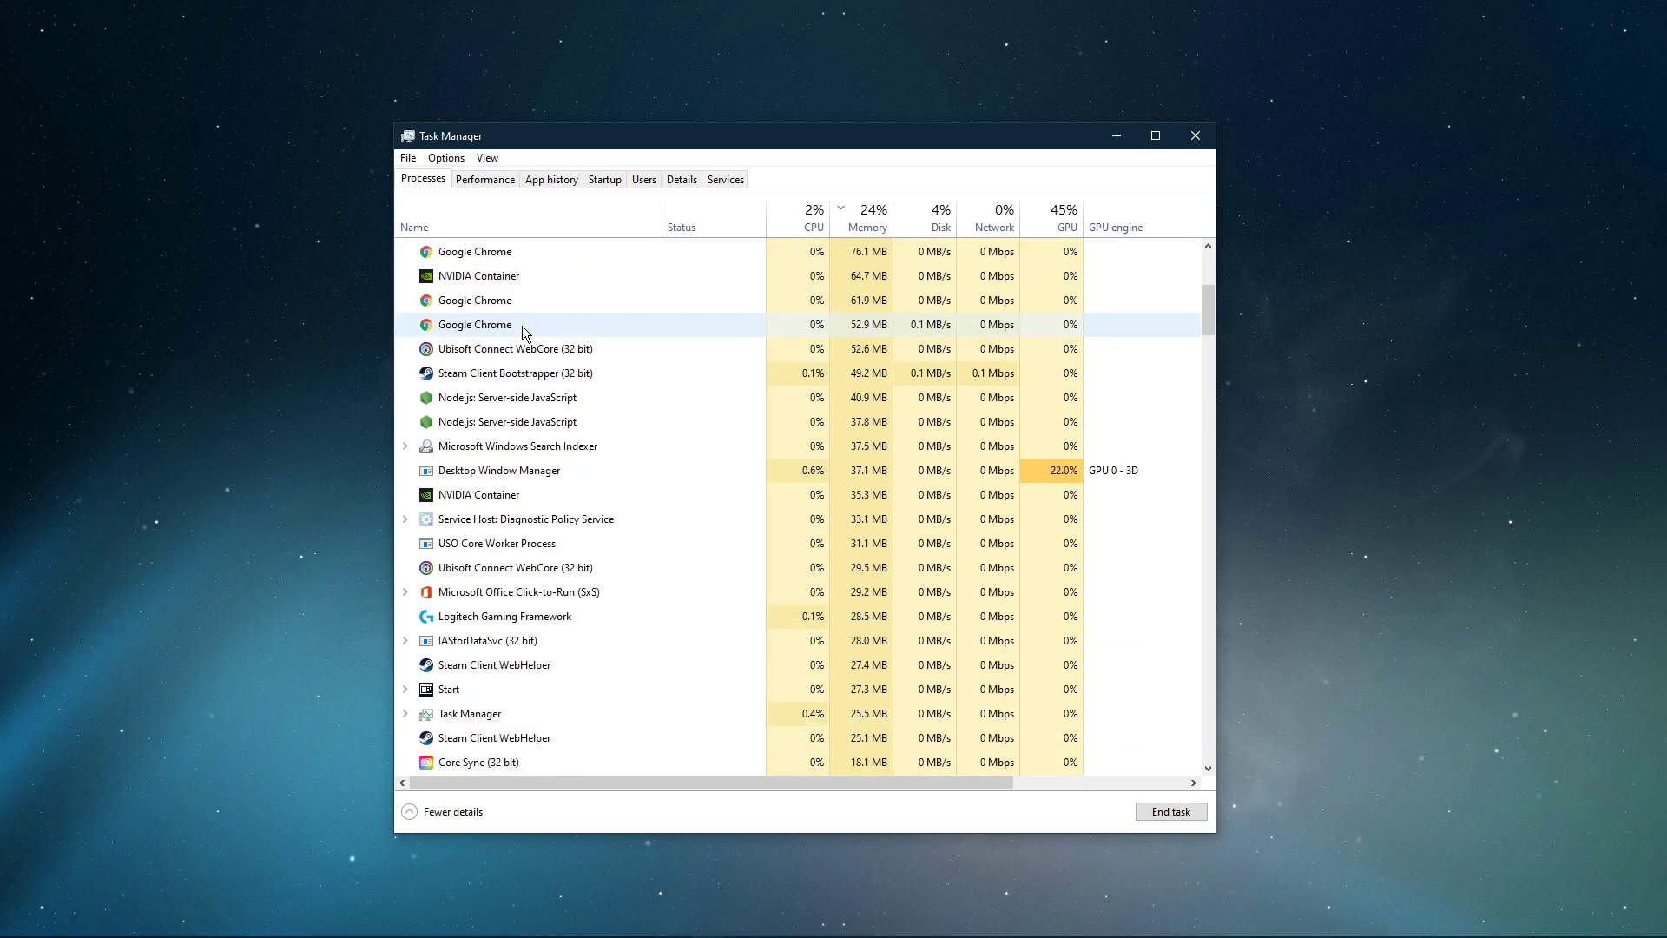
{"action": "right_click", "coordinate": [460, 418]}
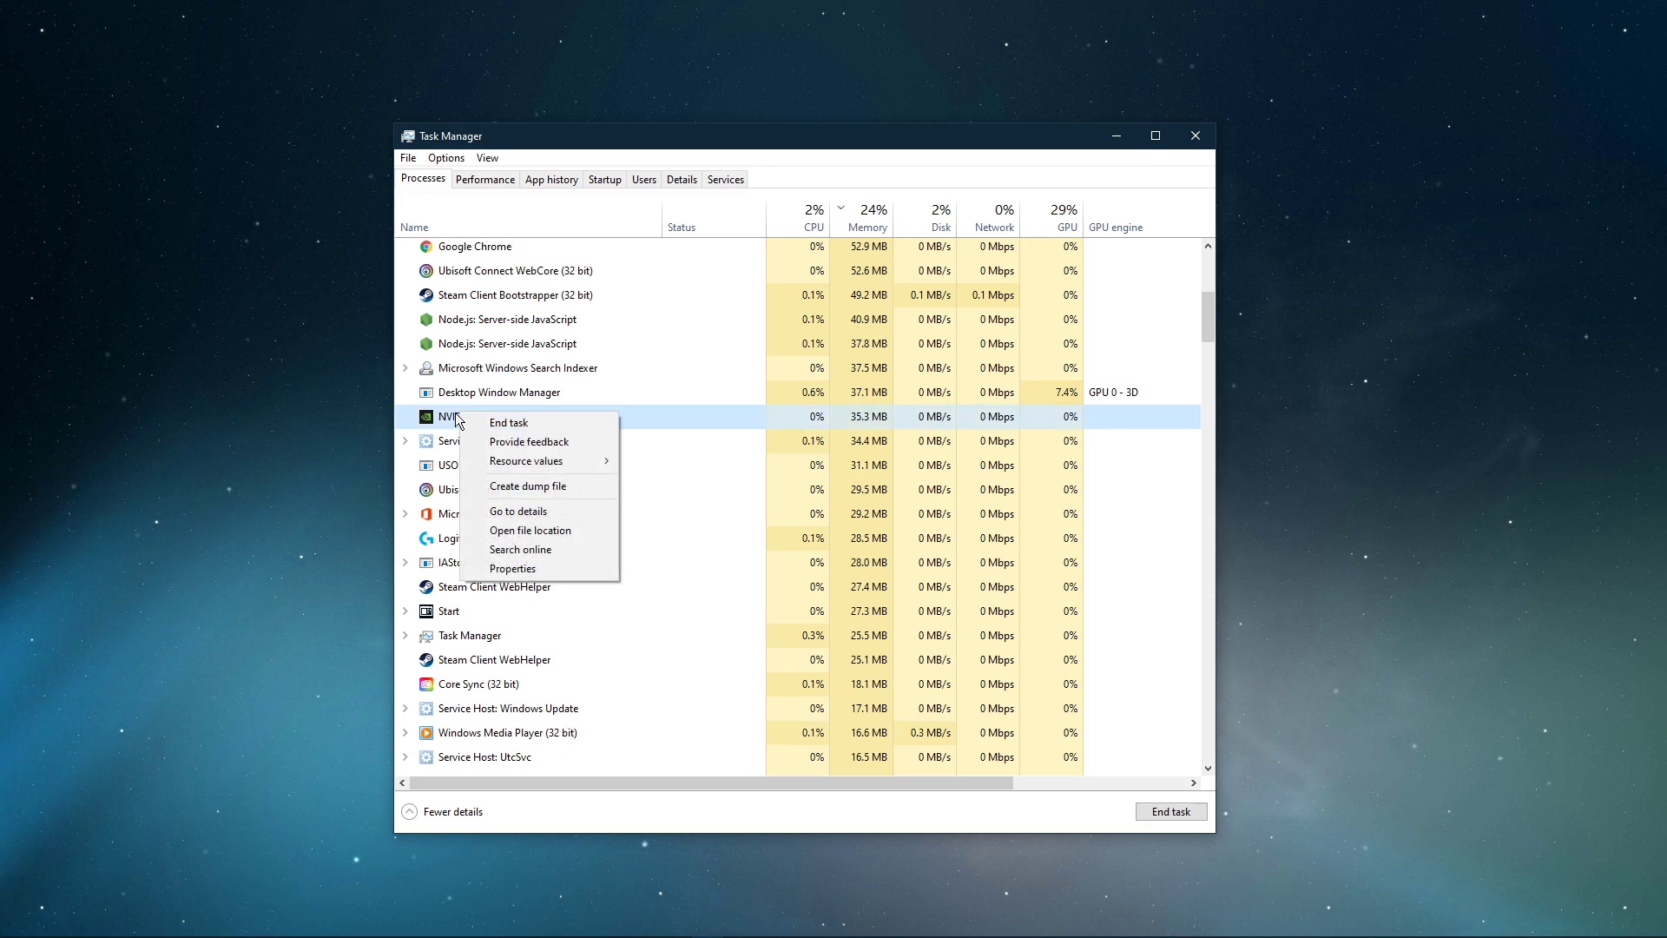
{"action": "left_click", "coordinate": [453, 419]}
{"action": "scroll", "coordinate": [451, 413], "scroll_direction": "down", "scroll_amount": 1}
{"action": "right_click", "coordinate": [454, 438]}
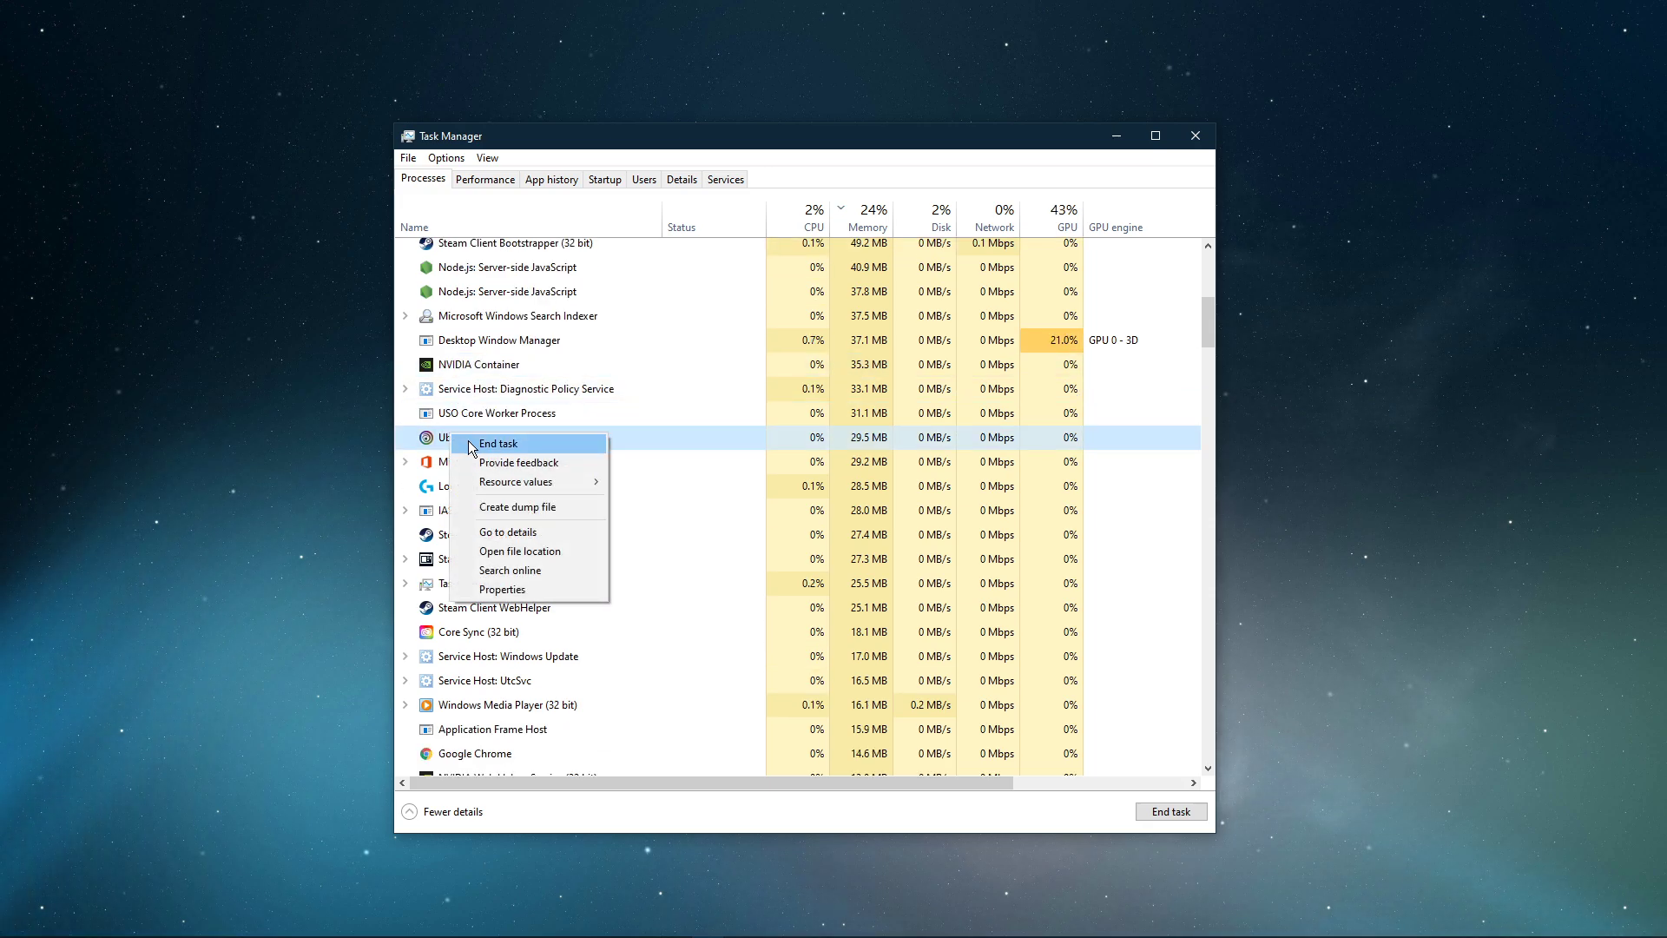
{"action": "left_click", "coordinate": [444, 440]}
{"action": "scroll", "coordinate": [445, 440], "scroll_direction": "down", "scroll_amount": 1}
{"action": "right_click", "coordinate": [457, 484]}
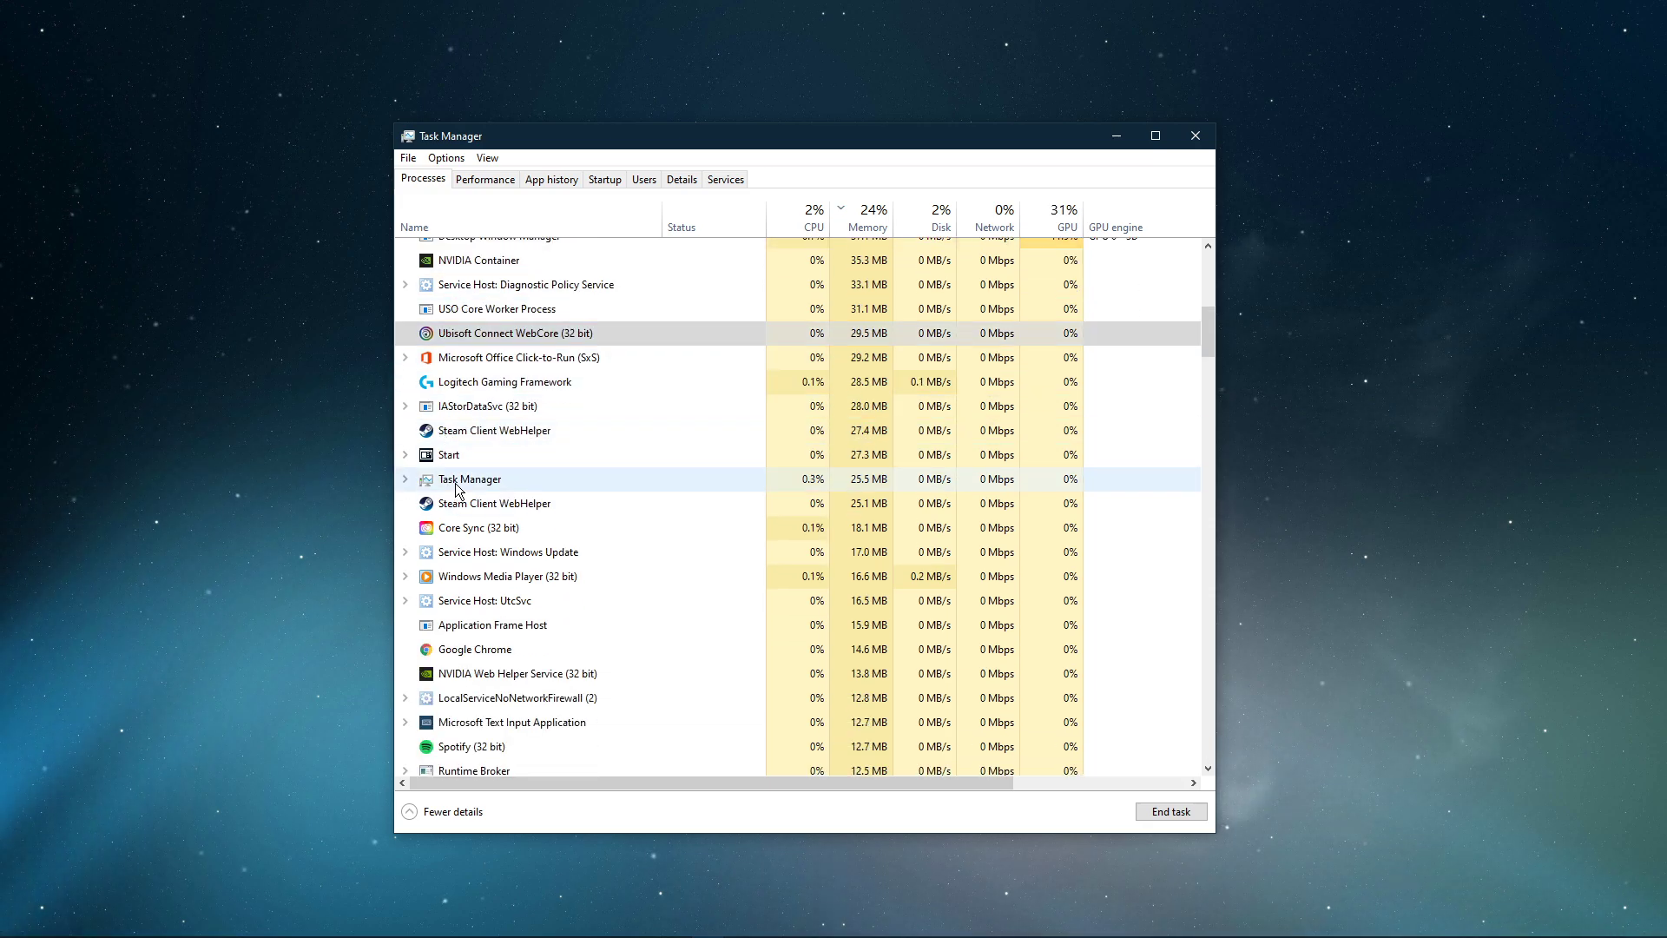
{"action": "left_click", "coordinate": [450, 481]}
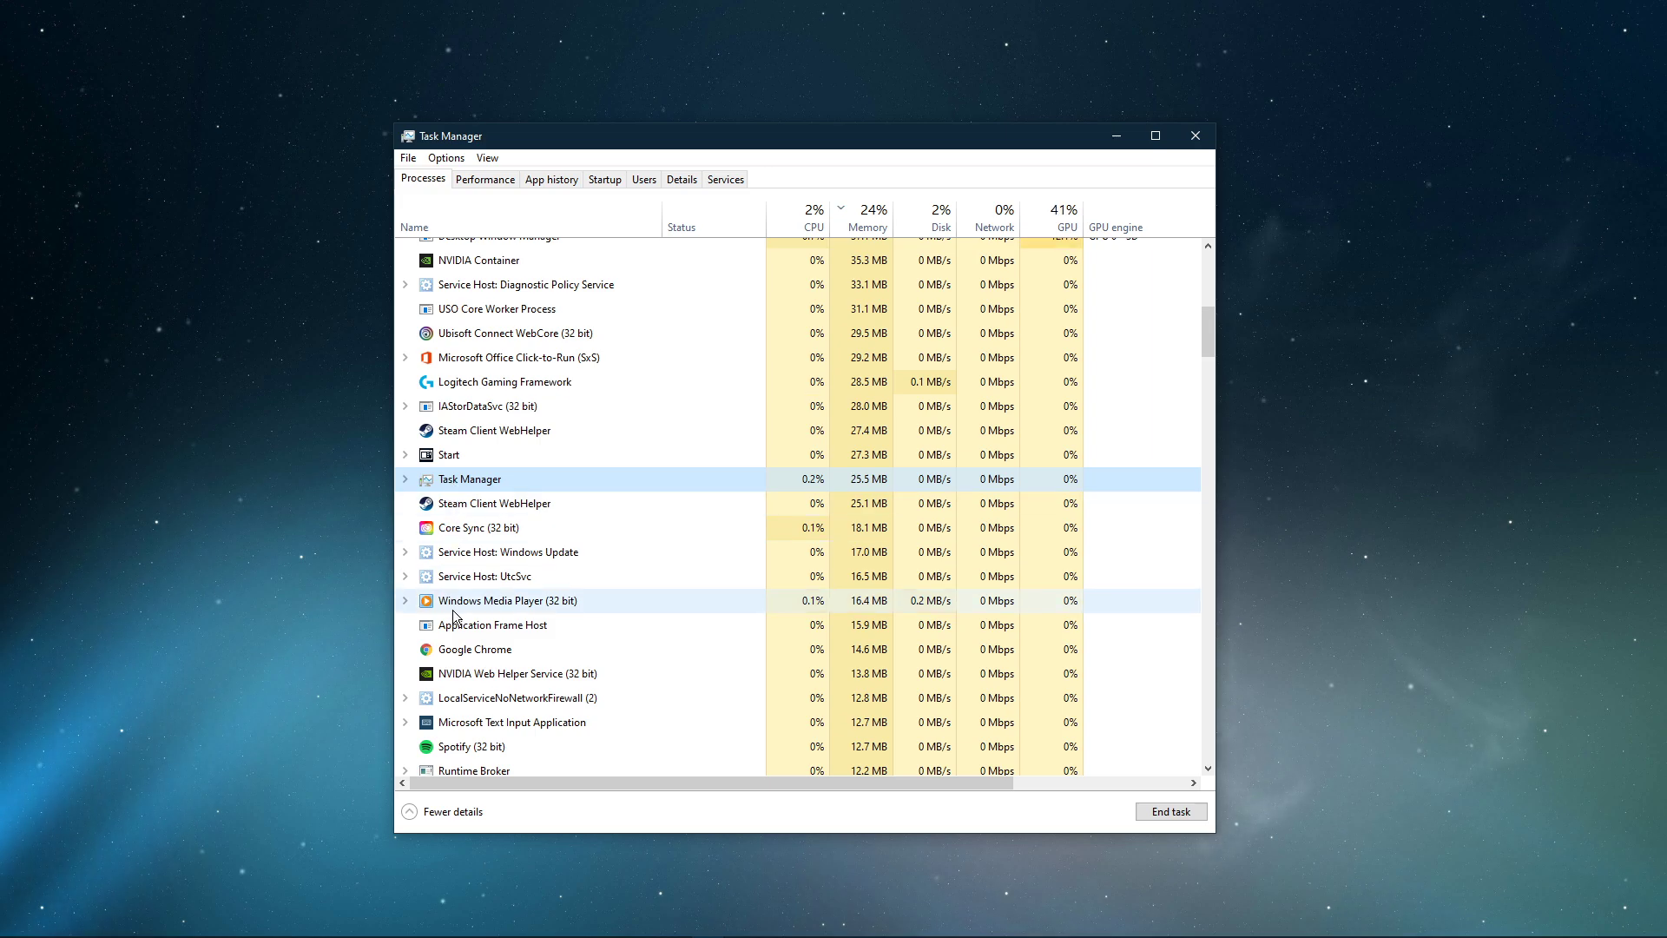
{"action": "left_click", "coordinate": [1181, 144]}
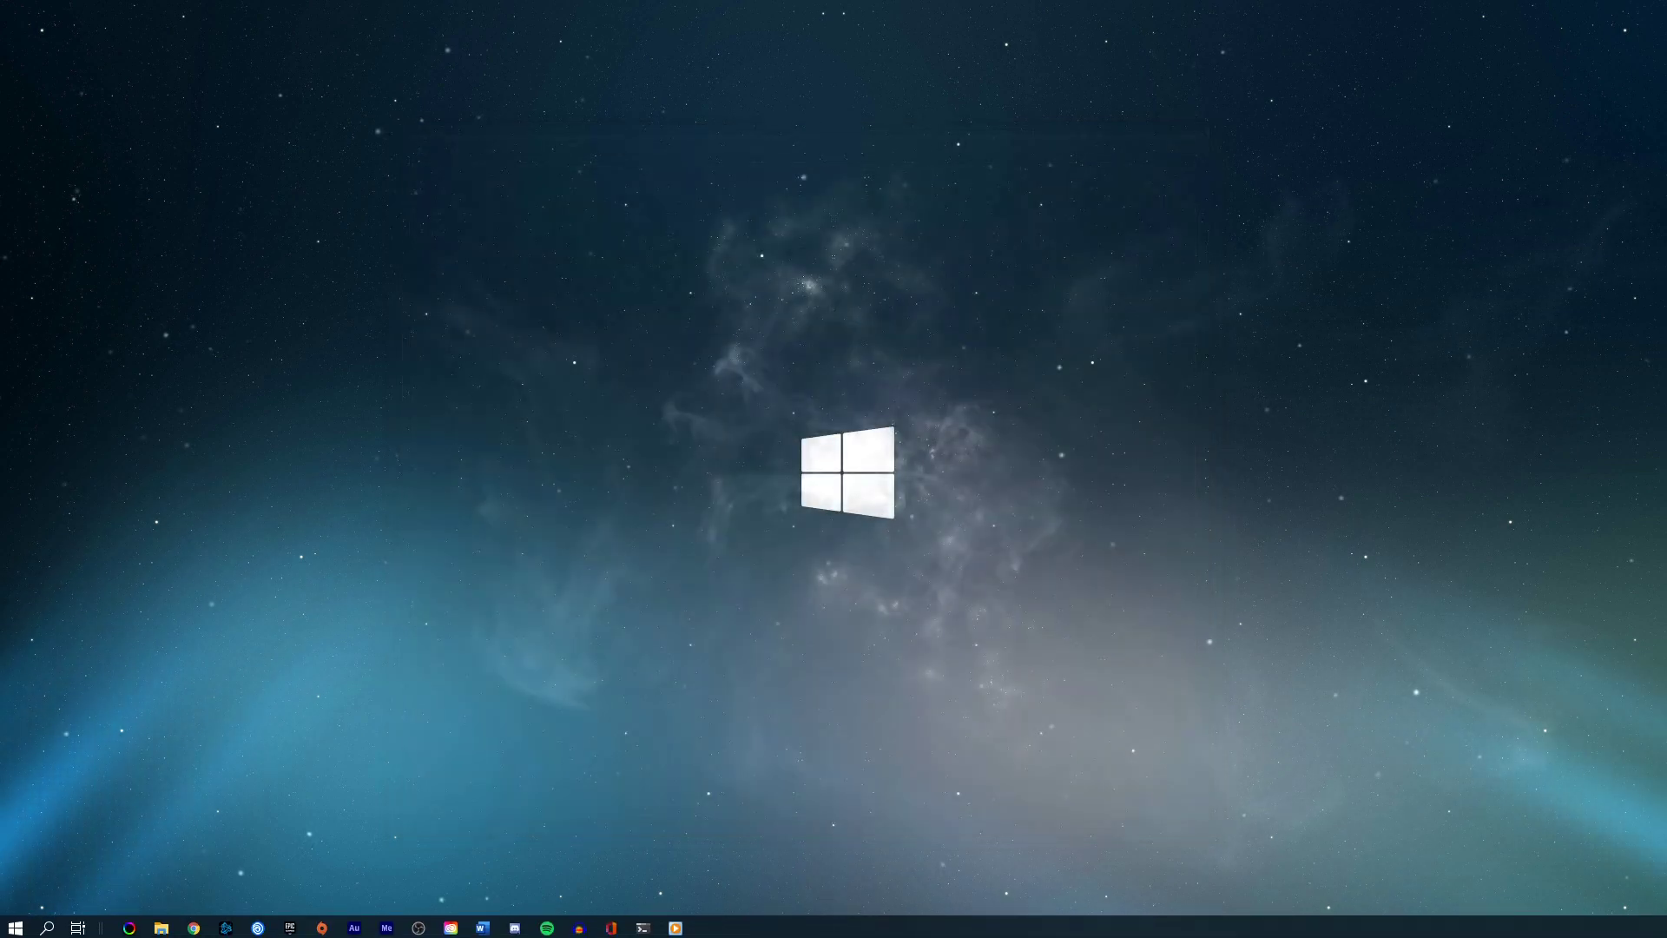